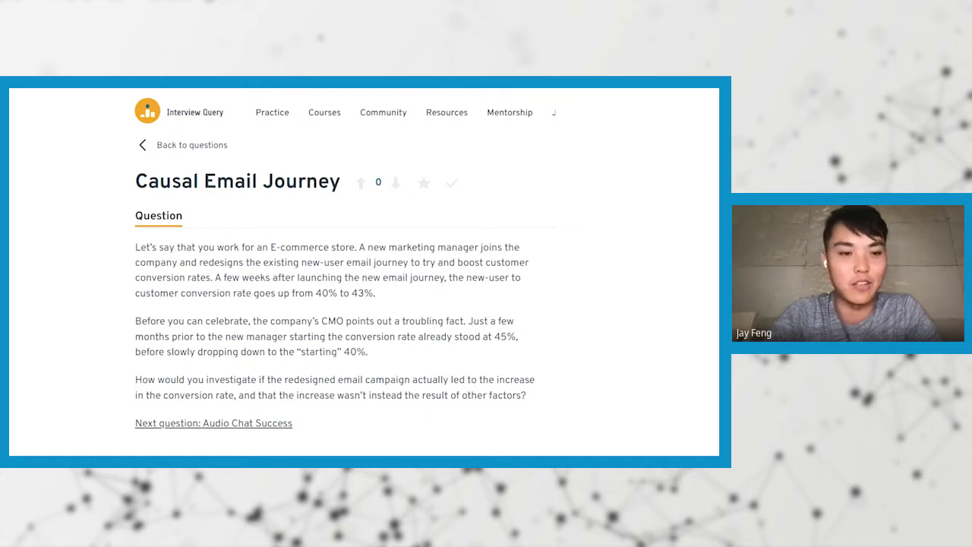
Step: Switch to the Google Doc restating whether the email campaign caused conversion to rise from 40% to 43%
key(alt+Tab)
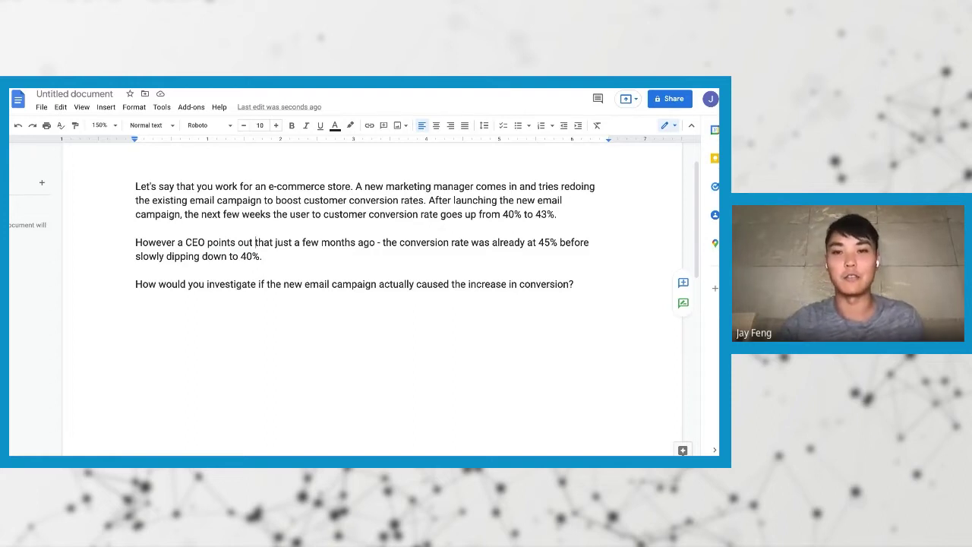
click(595, 285)
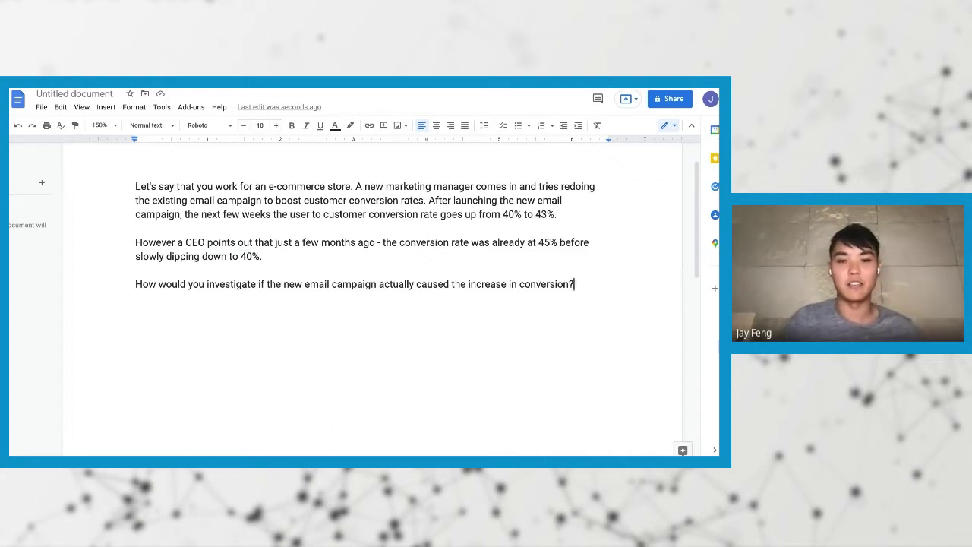
Step: Add a 'Context' heading above a first bullet reading '40 to 43% - In general'
key(Return)
key(Return)
text(40 to )
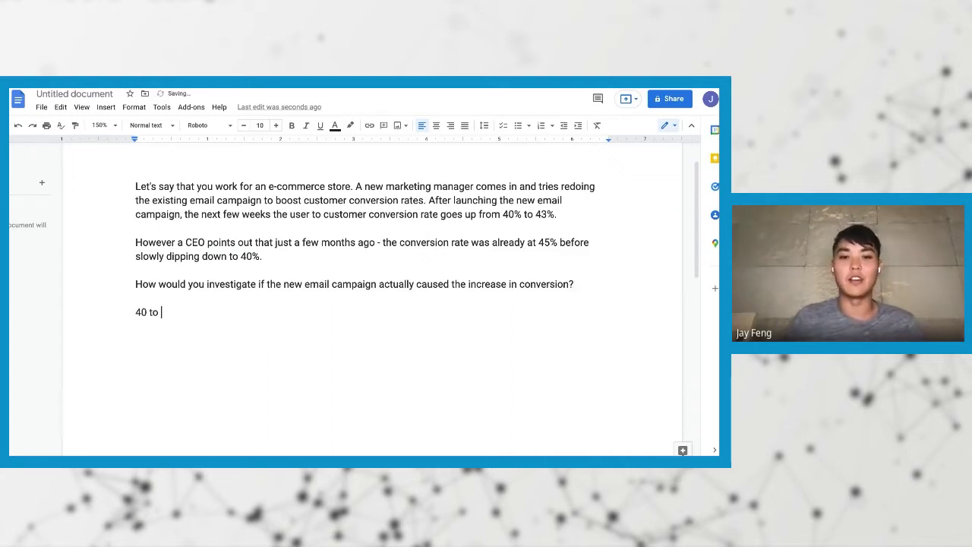
text(43% - )
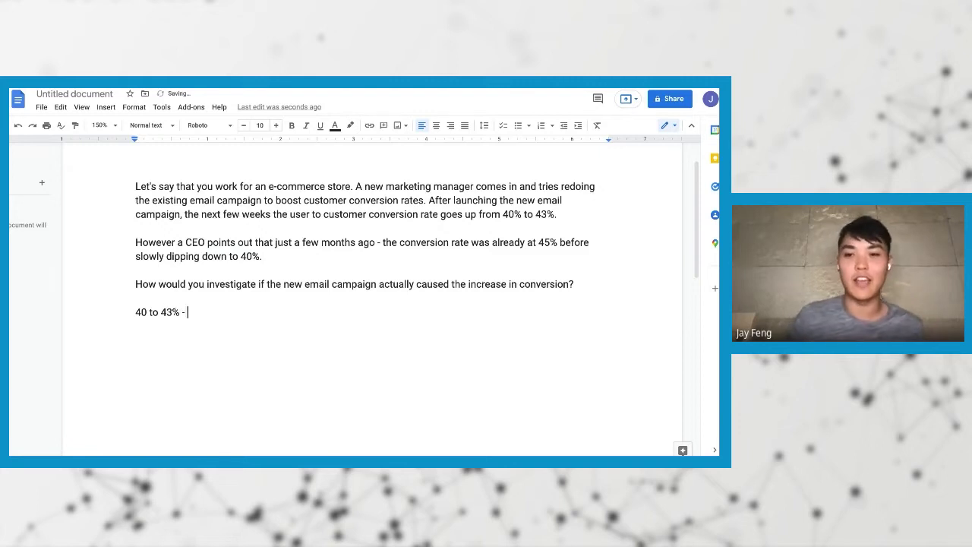
text(In general)
key(Home)
key(Return)
key(Up)
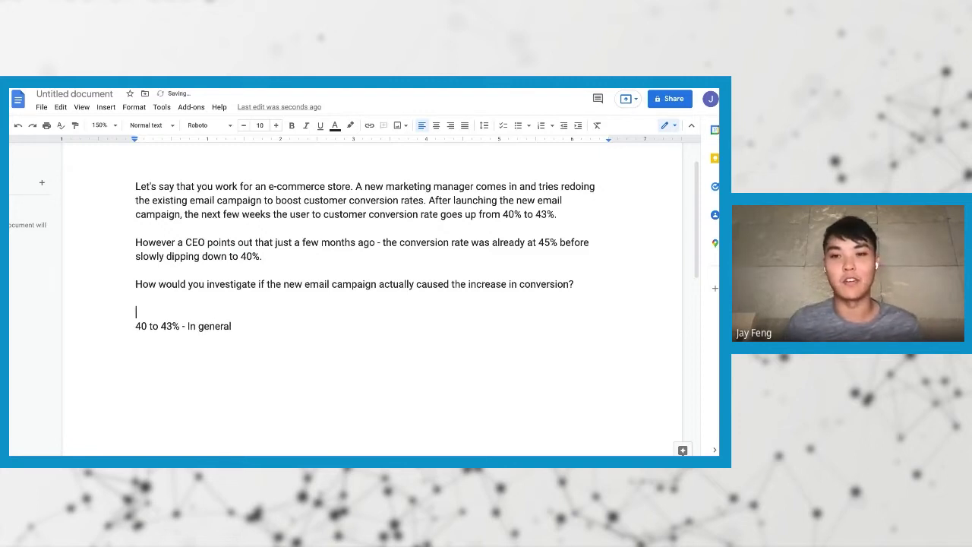
key(Down)
key(ctrl+shift+8)
key(Up)
text(Context)
key(Down)
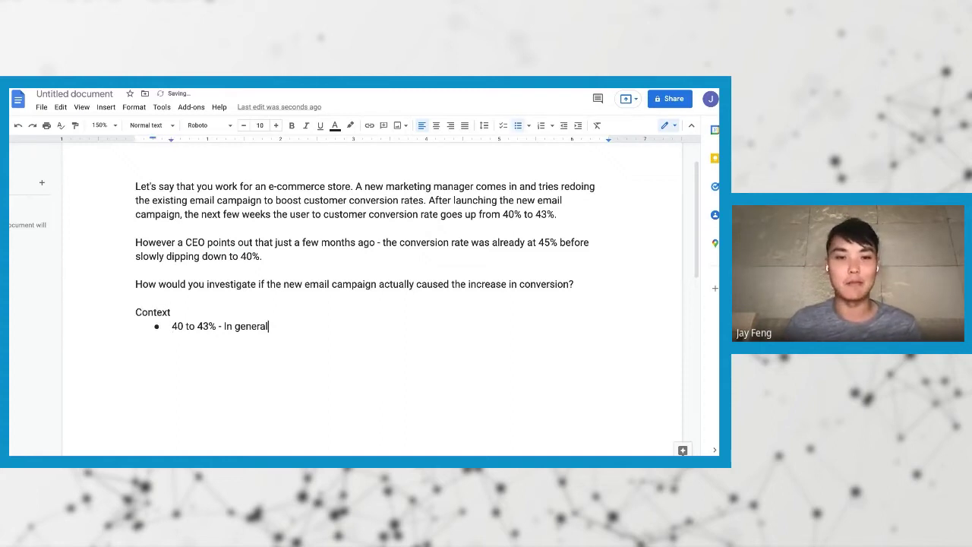
Step: Add a second Context bullet 'After email, 43%'
key(Return)
click(268, 326)
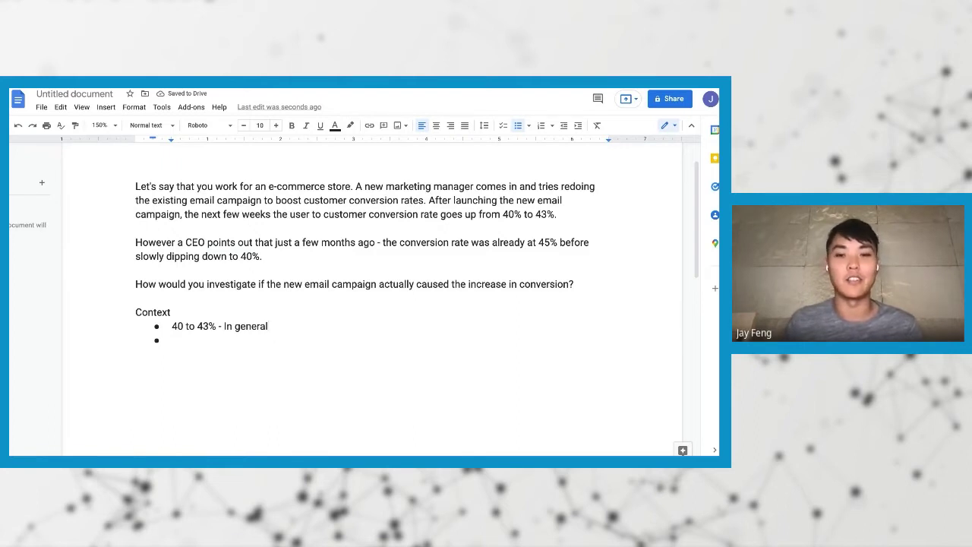
click(171, 340)
text(After email, 43%)
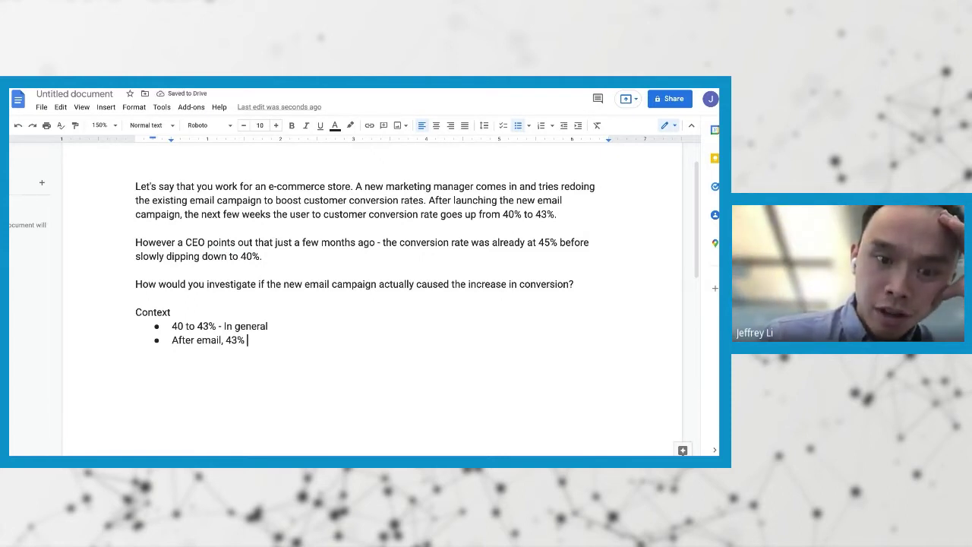
Step: Add bullets on the 5-day Basic Customer Email Journey and the new manager's segmentation boosting conversion
key(Return)
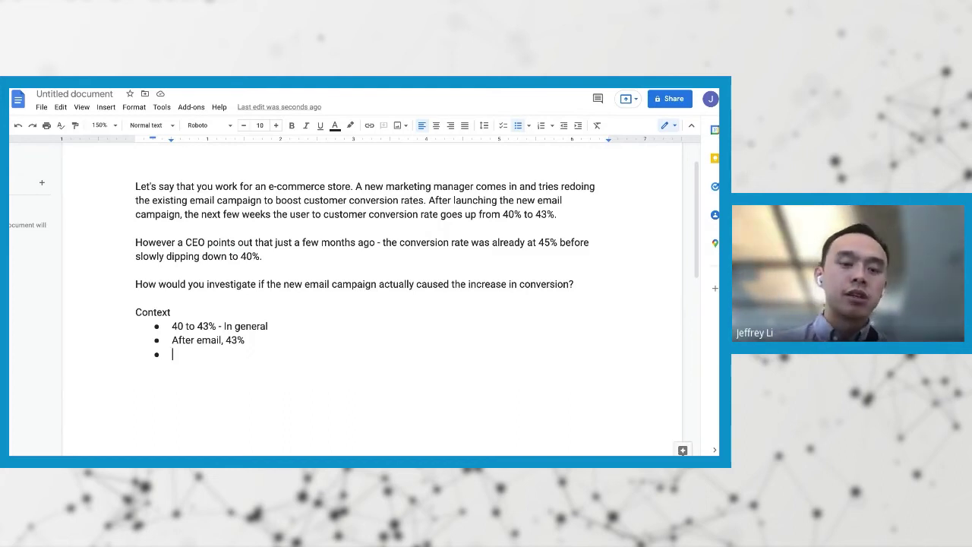
text(Content:)
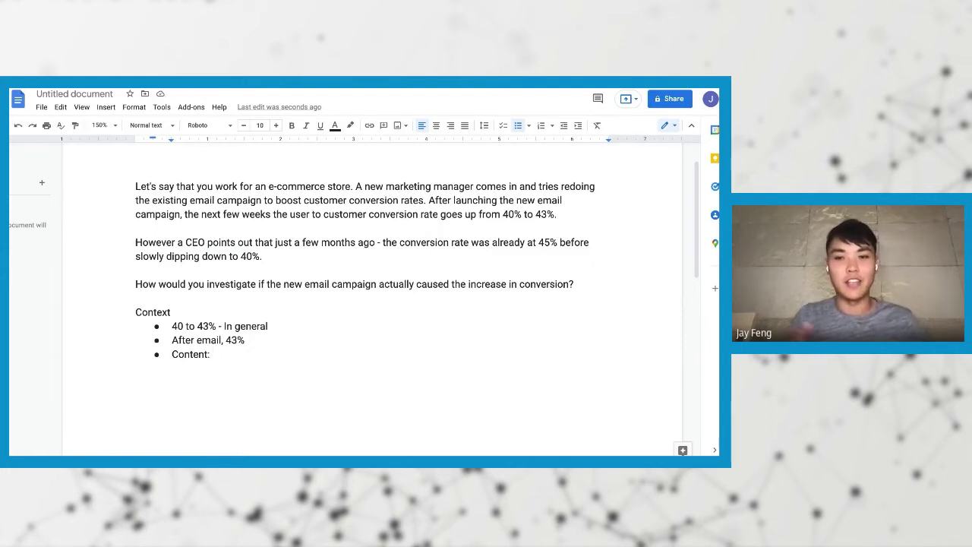
text(Baisc)
key(BackSpace)
key(BackSpace)
key(BackSpace)
text(sic Customer )
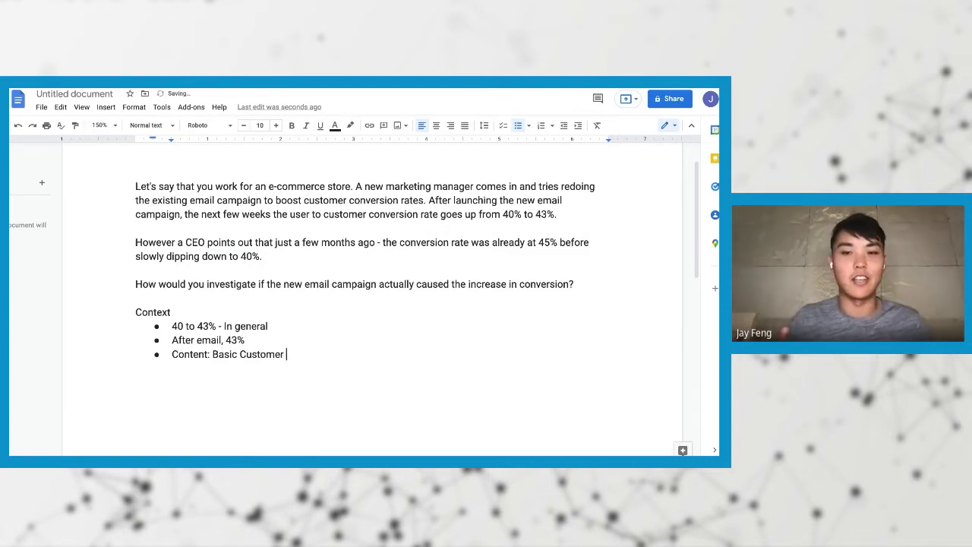
text(Email Journey, After 5 days, user gets an email)
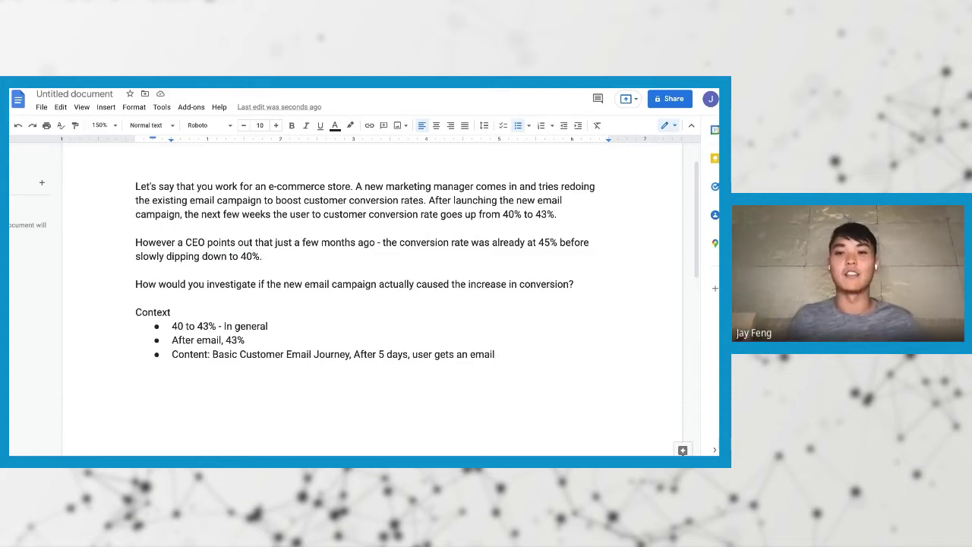
key(Return)
text(New marketin)
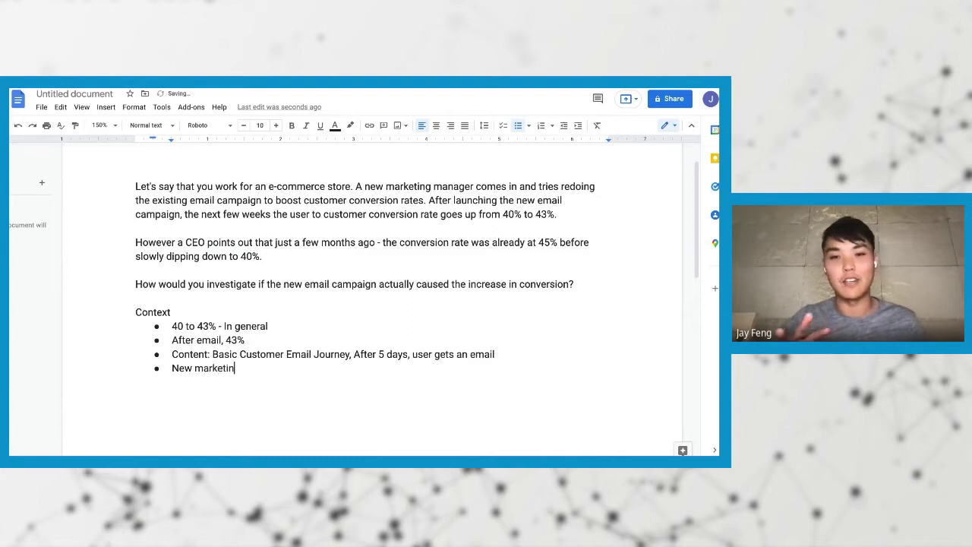
text(g manager )
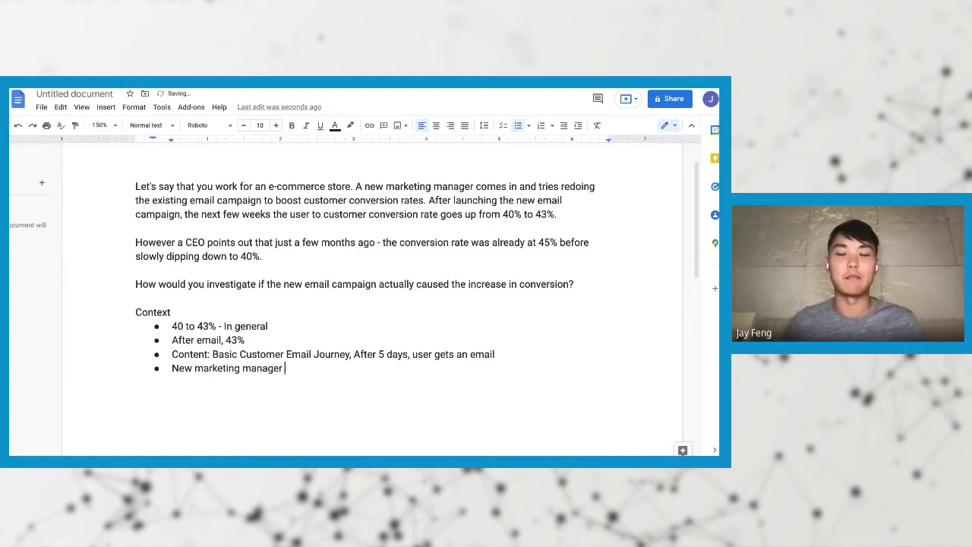
text(does some se)
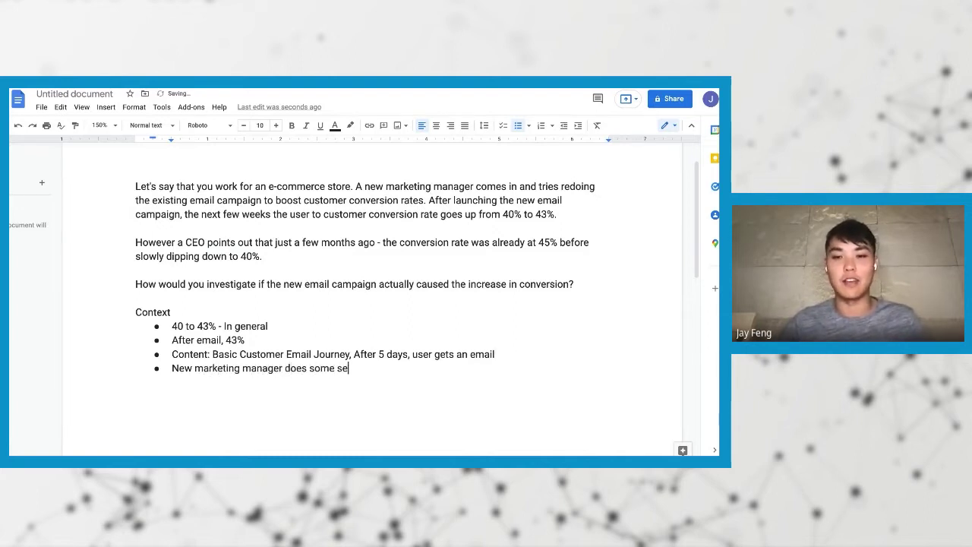
text(gmentation, boost customer conversion rates)
Step: Add bullets 'Number of Email Campaigns: Sent to every single user before they signed up.' and 'User signups + Potential Views', then end the list
key(Return)
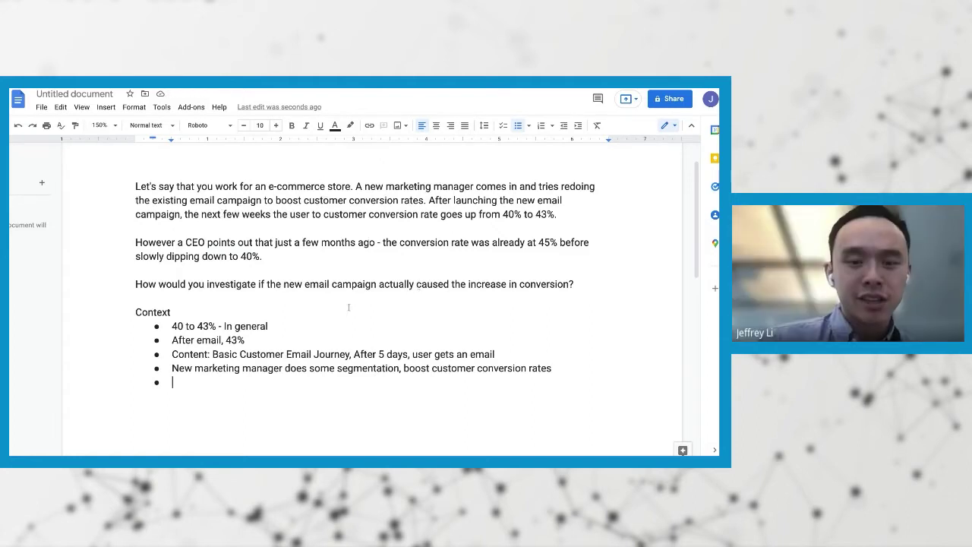
scroll(339, 360, down, 1)
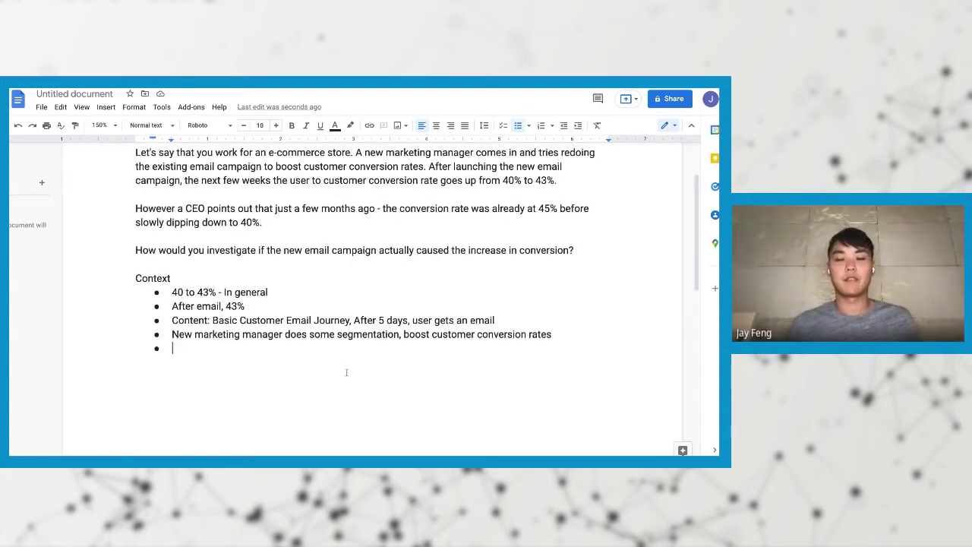
text(Number of Email)
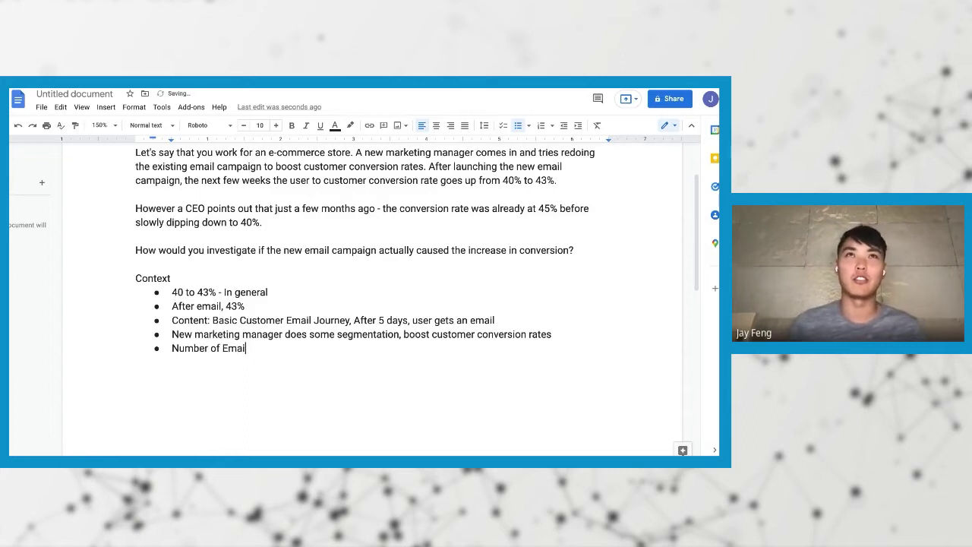
text( Campaigns:)
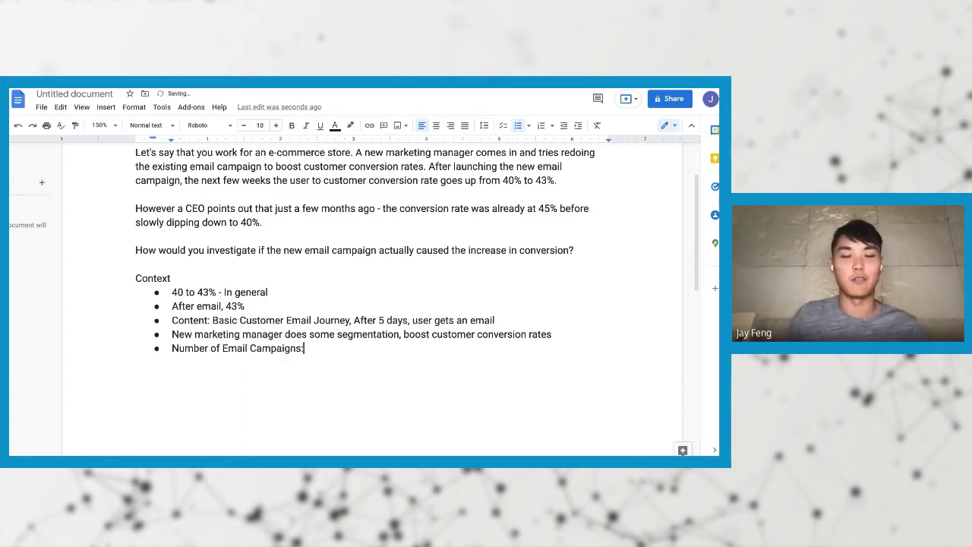
text( Sen)
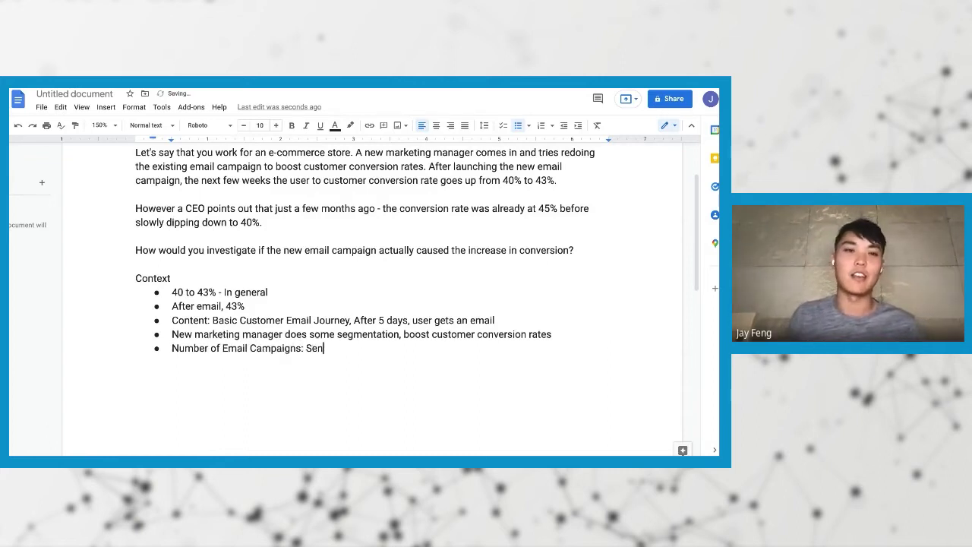
text(t to every single )
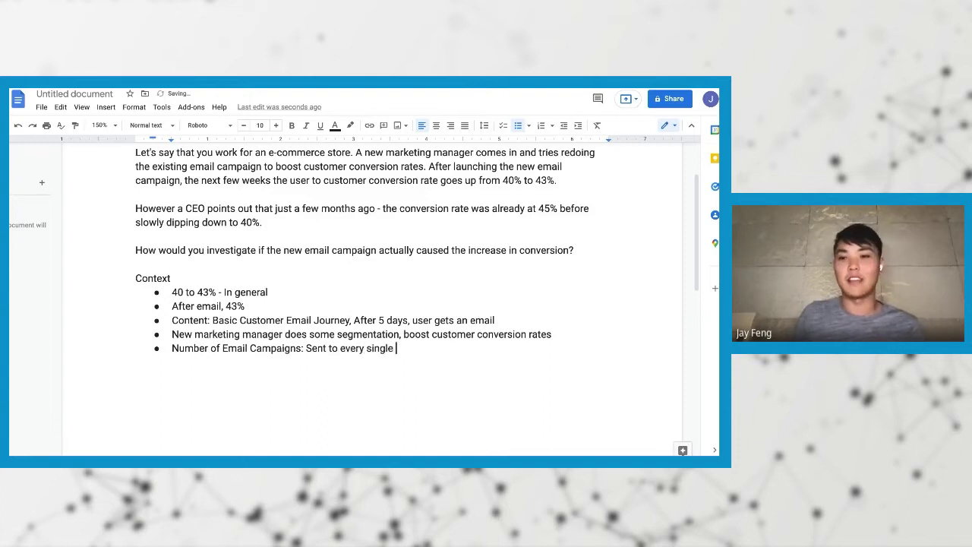
text(user before they signe)
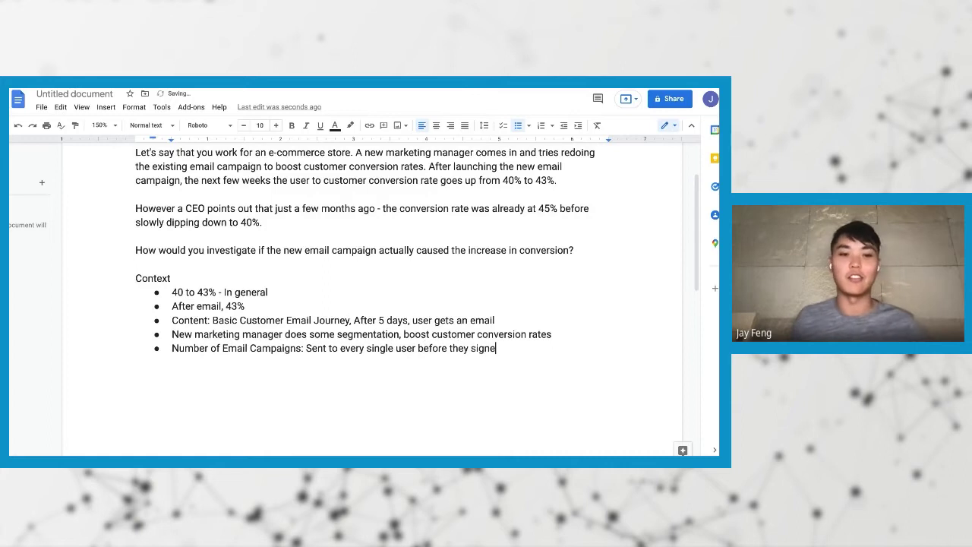
text(d up.)
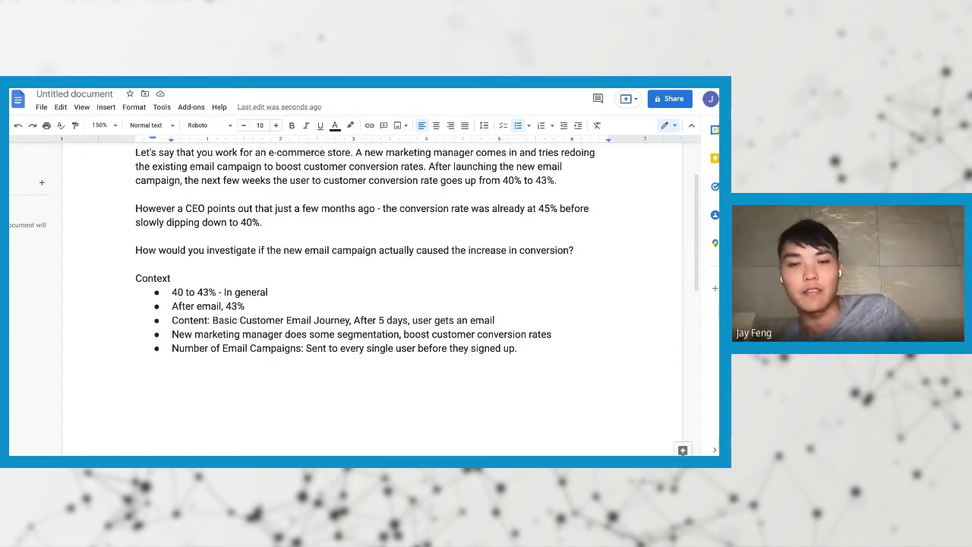
scroll(471, 347, up, 1)
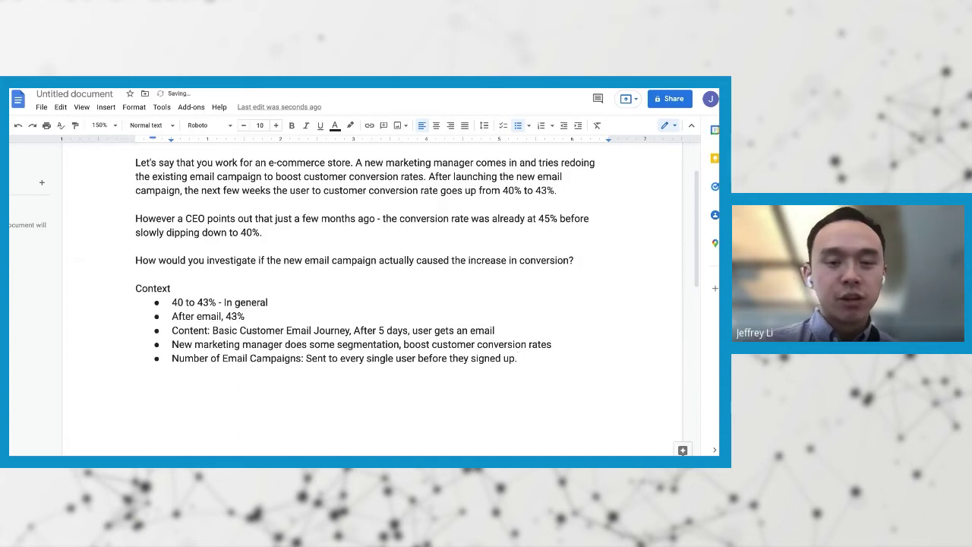
key(Return)
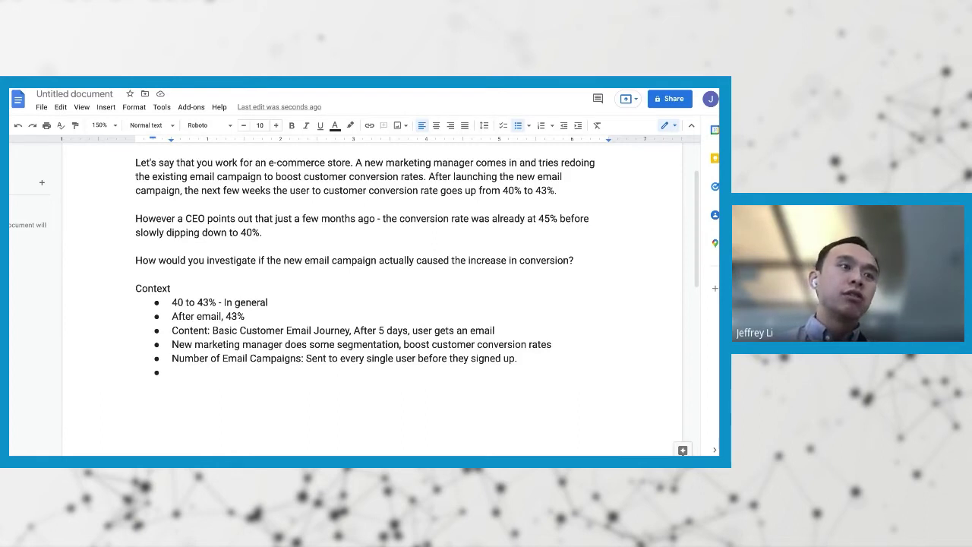
text(User signup)
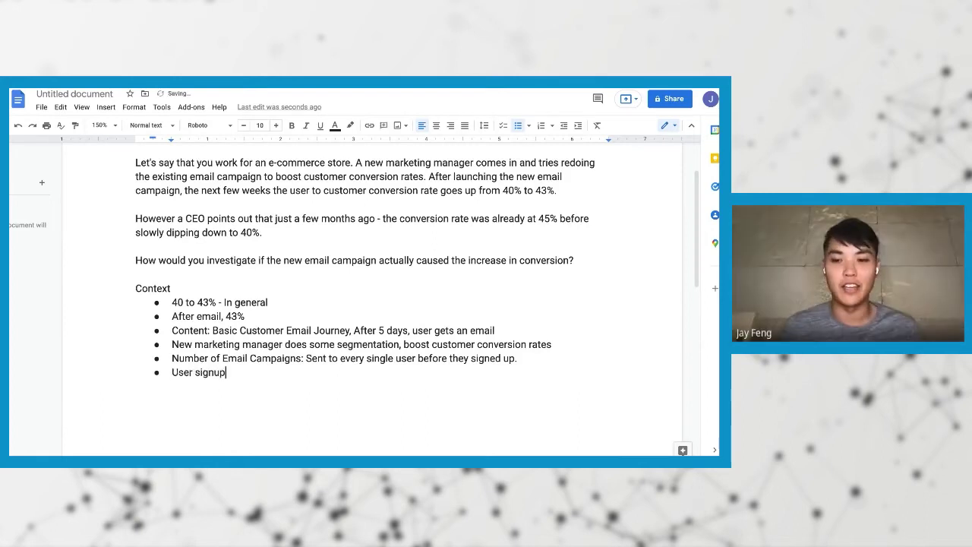
text(s + Po)
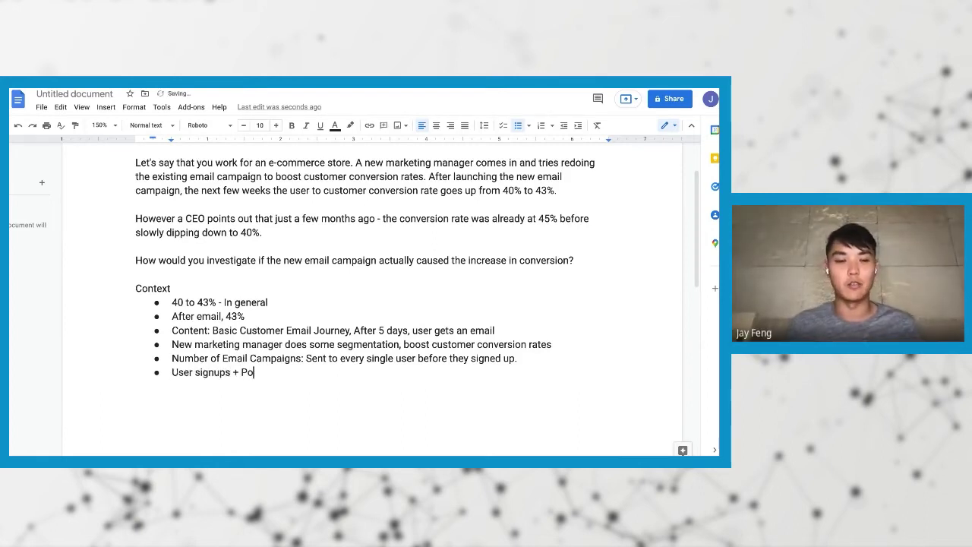
text(tential Views)
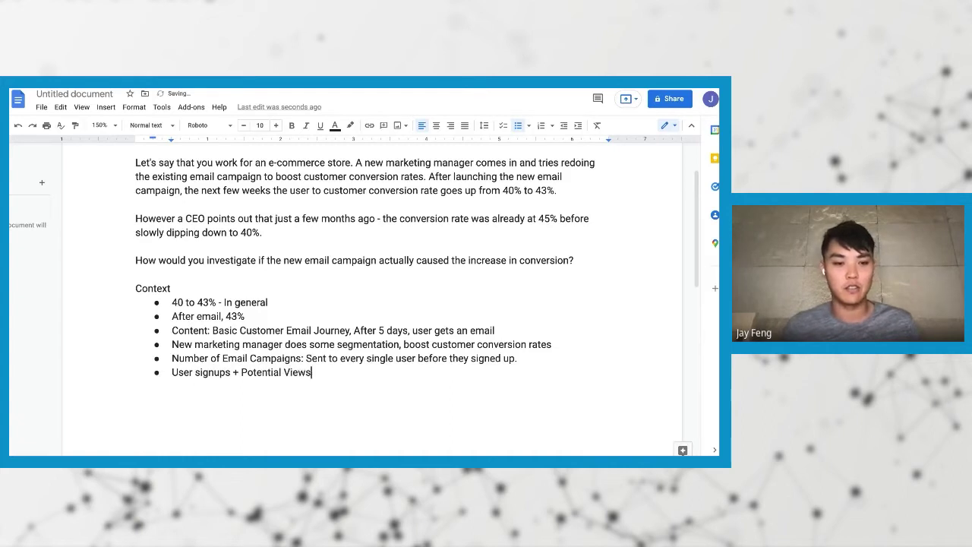
key(Return)
key(Return)
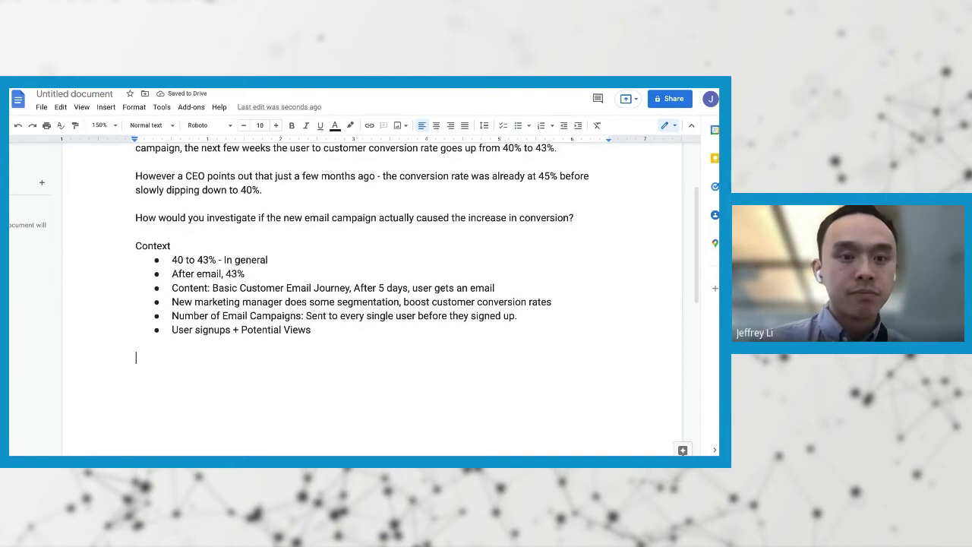
Step: Start a numbered list below the Context section by typing '1.'
text(1. Past Email Campaigns)
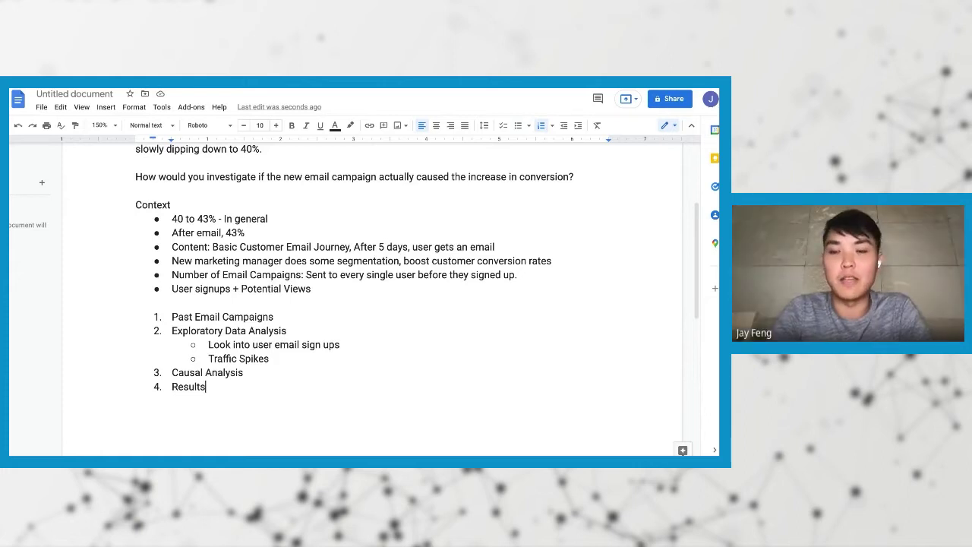
Step: Add an indented 'Conversion Rate' sub-item under Past Email Campaigns
click(277, 316)
key(Return)
key(Tab)
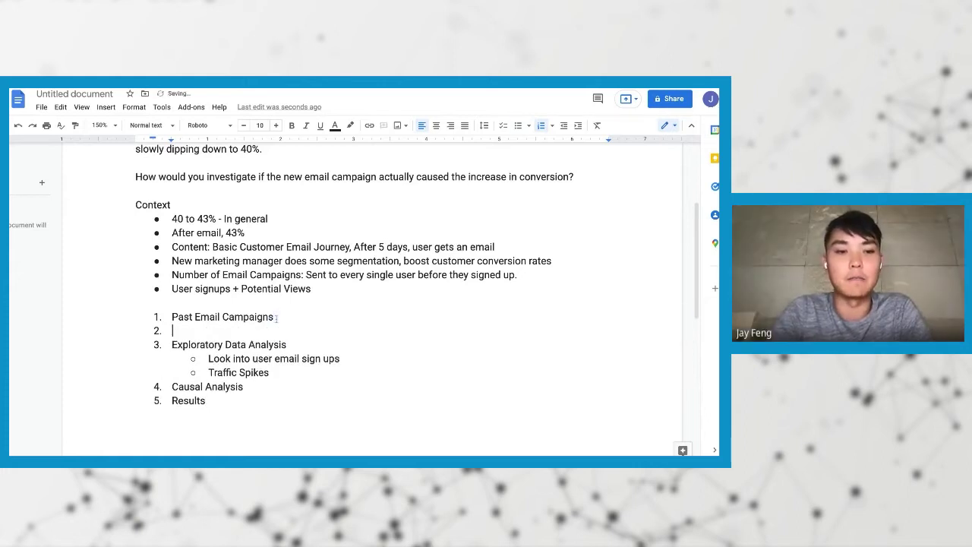
text(Conversion Rate)
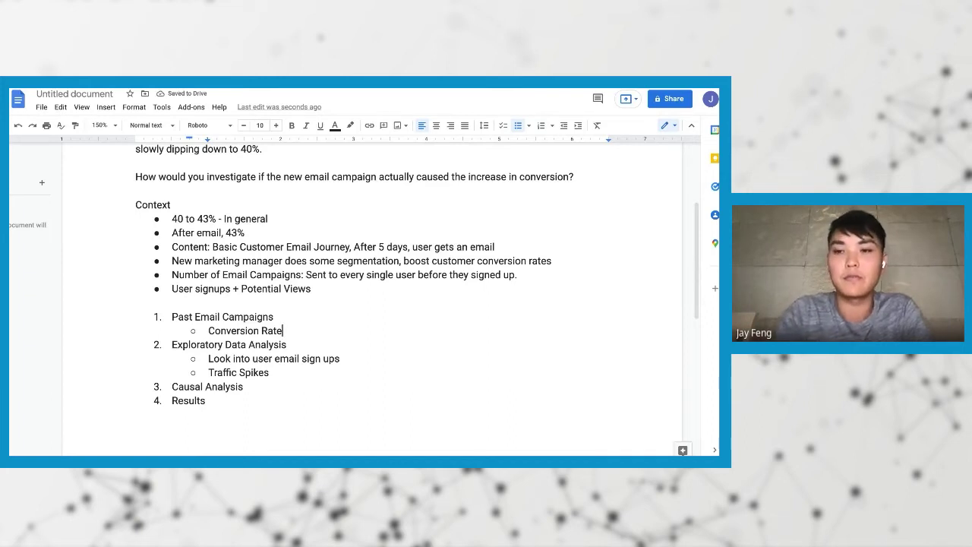
Step: Add 'Length of old email journey' with a nested note 'Started running for a year'
key(Return)
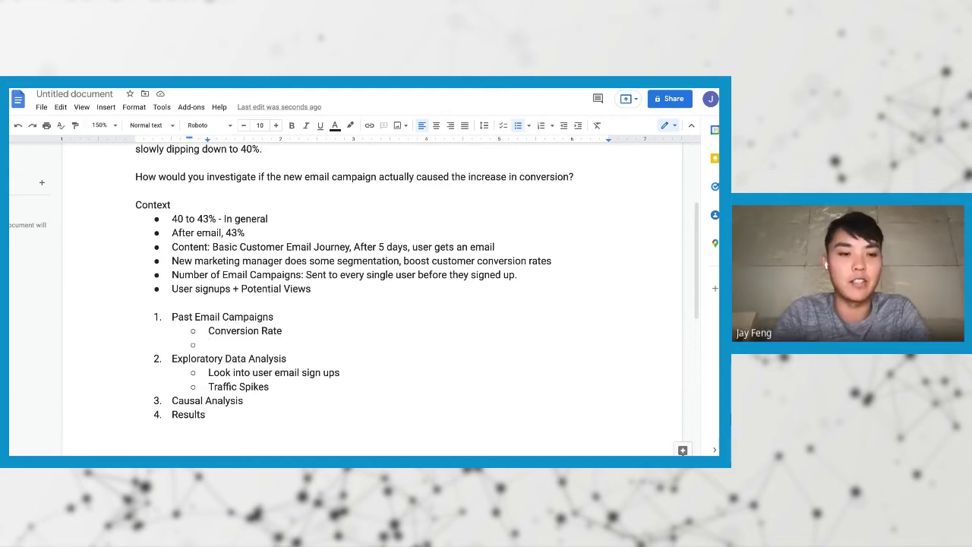
key(Tab)
text(Length o)
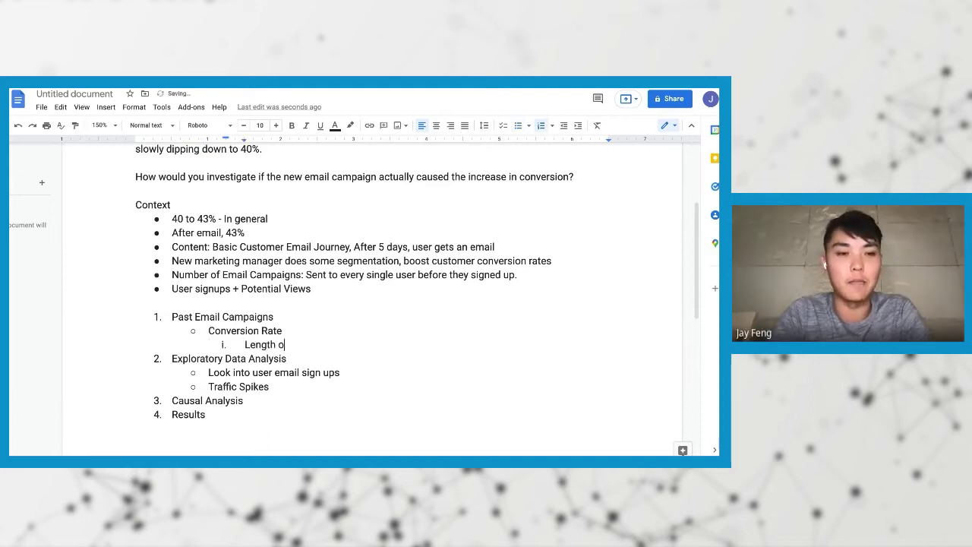
text(f old email journey)
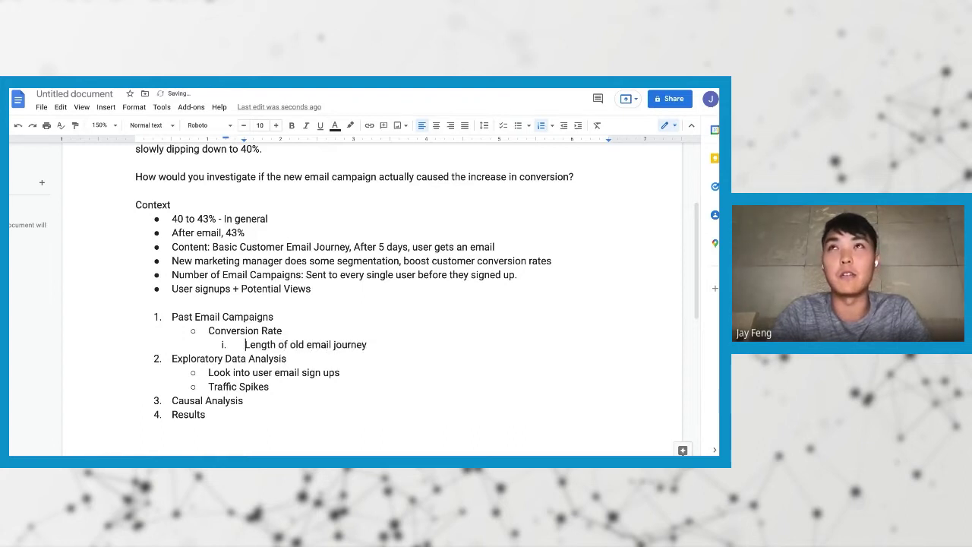
key(shift+Tab)
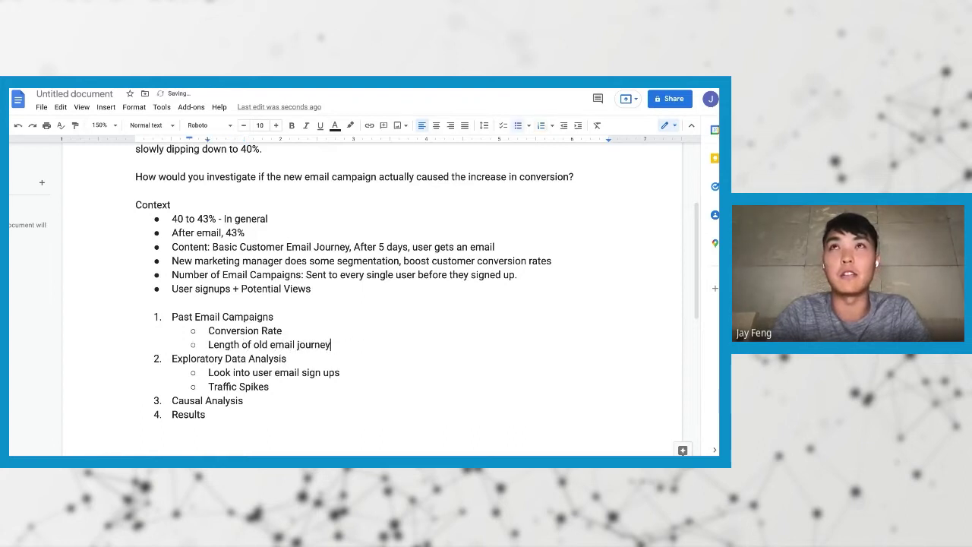
key(End)
key(Return)
key(Tab)
text(STart)
key(BackSpace)
key(BackSpace)
key(BackSpace)
key(BackSpace)
text(tarted running for a yea)
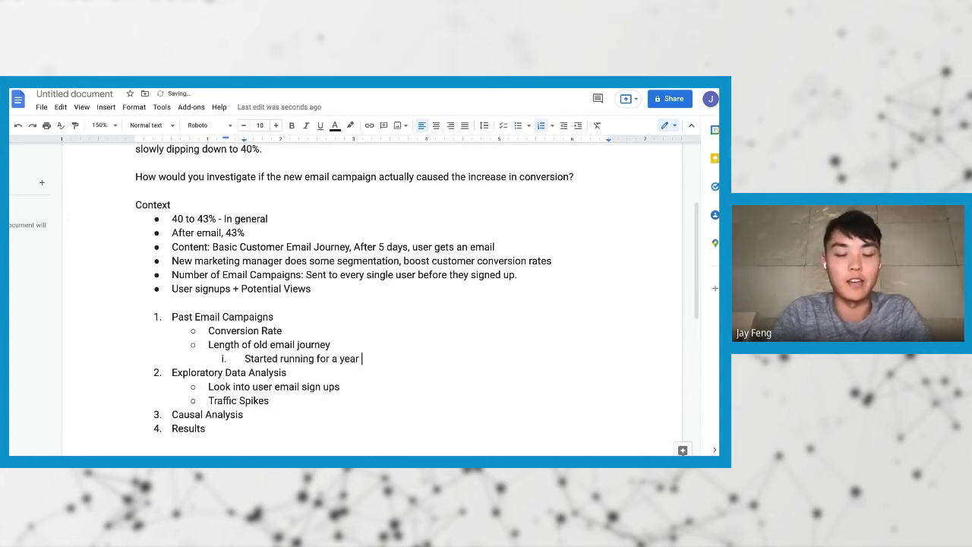
text(r)
Step: Delete the old Conversion Rate item and add 'Conversion Rates' below the journey item
key(Return)
key(shift+Tab)
scroll(278, 295, down, 1)
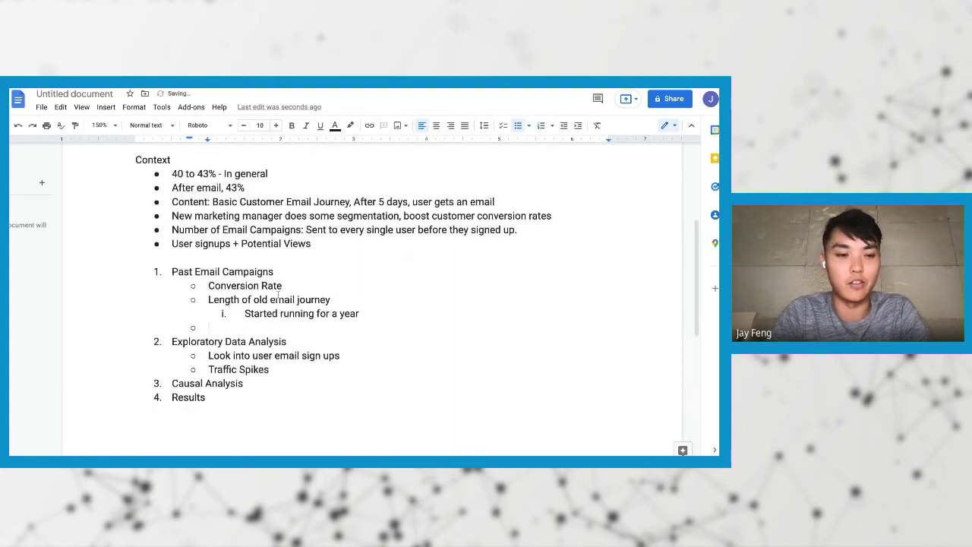
text(convers)
key(BackSpace)
key(BackSpace)
key(BackSpace)
key(BackSpace)
key(BackSpace)
key(BackSpace)
key(BackSpace)
key(Tab)
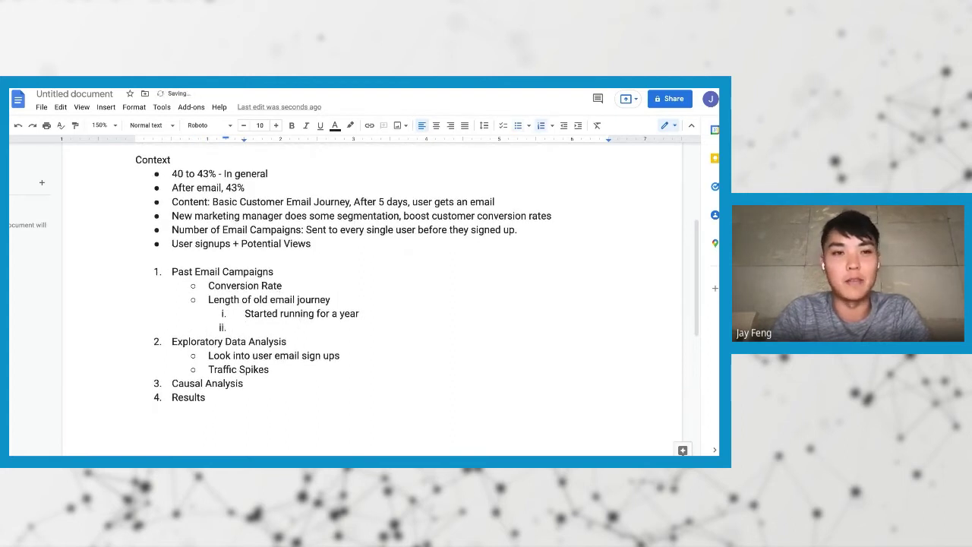
click(281, 285)
key(shift+Home)
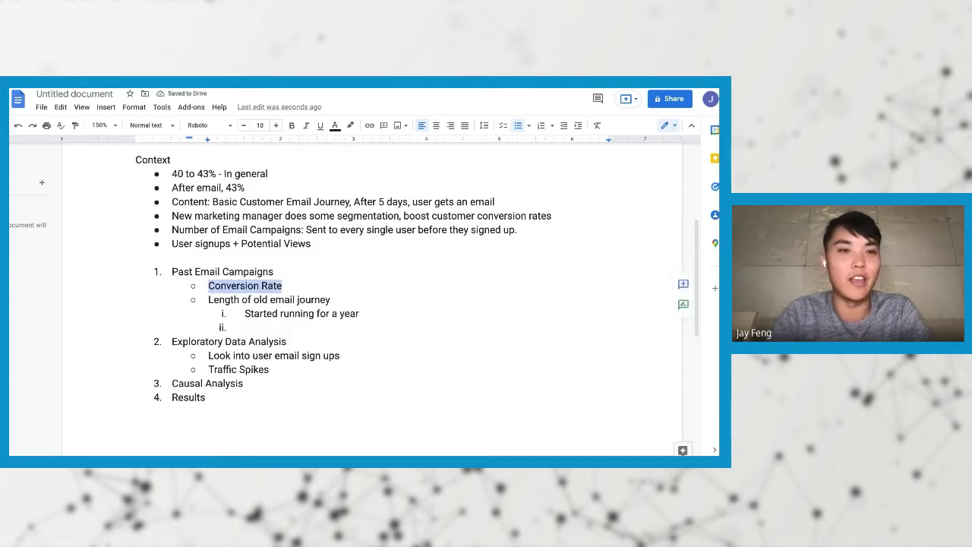
key(BackSpace)
key(BackSpace)
key(BackSpace)
click(245, 313)
key(shift+Tab)
text(Conversion Ra)
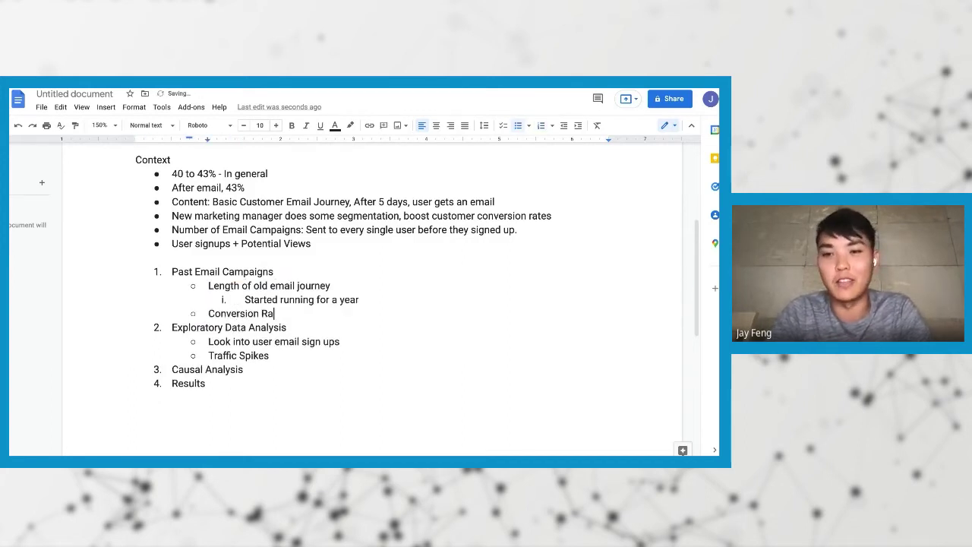
text(tes)
Step: Nest 'Standard Open Rates and CTR' and '40%' under Conversion Rates
key(Return)
key(Tab)
text(Standar)
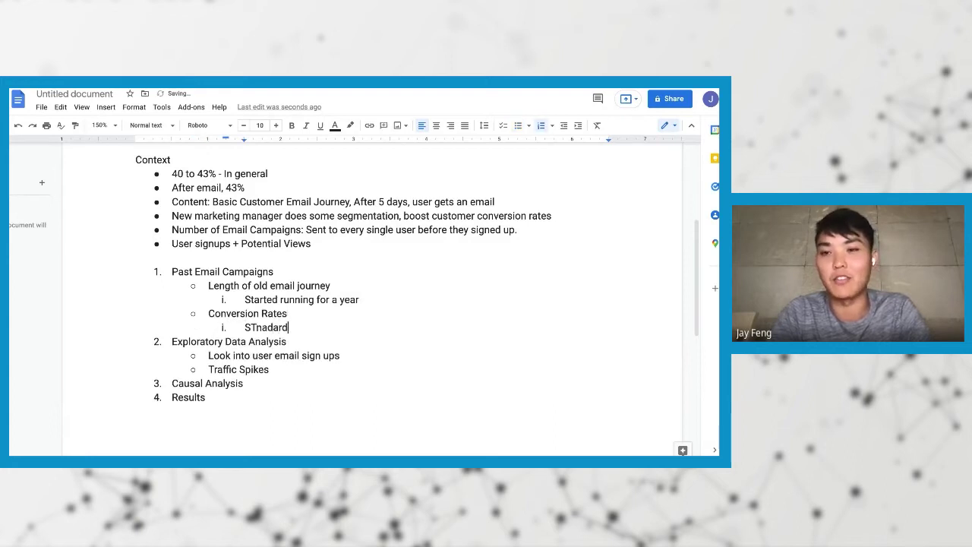
key(BackSpace)
key(BackSpace)
key(BackSpace)
key(BackSpace)
key(BackSpace)
key(BackSpace)
text(tandard Open Rates and CTR)
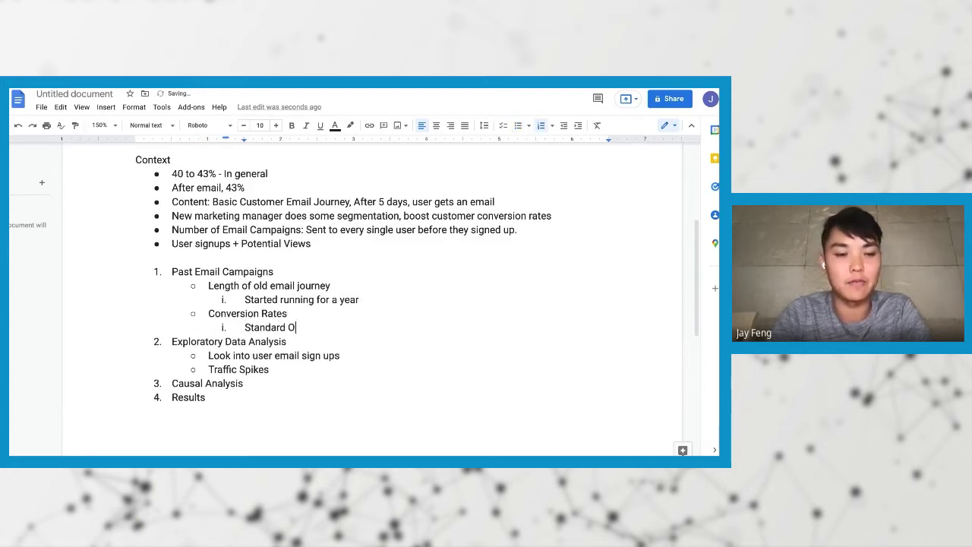
key(Return)
scroll(538, 184, up, 3)
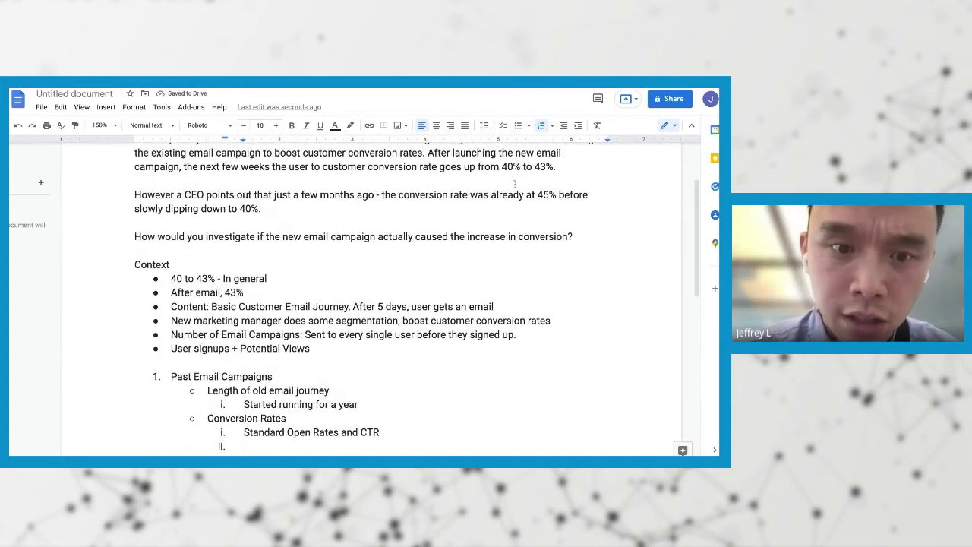
scroll(537, 185, down, 3)
text(40)
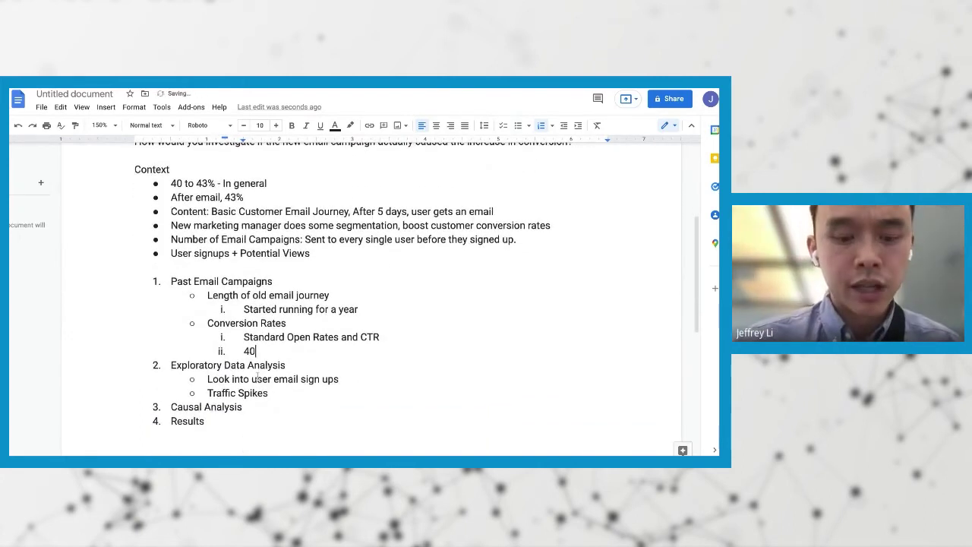
text(%)
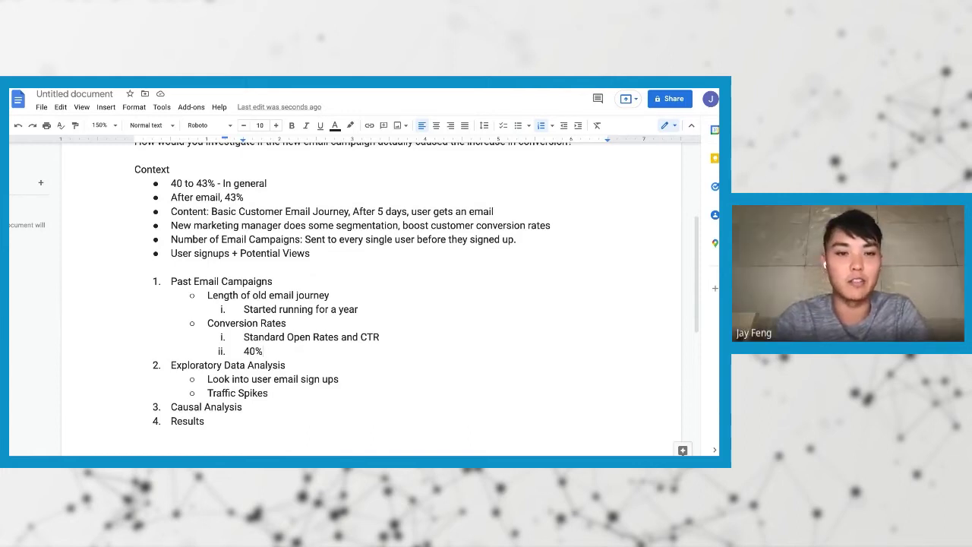
Step: Add the detail 'As low as 32%, as high as 45%, specifically on a week by week basis'
key(Return)
text(V)
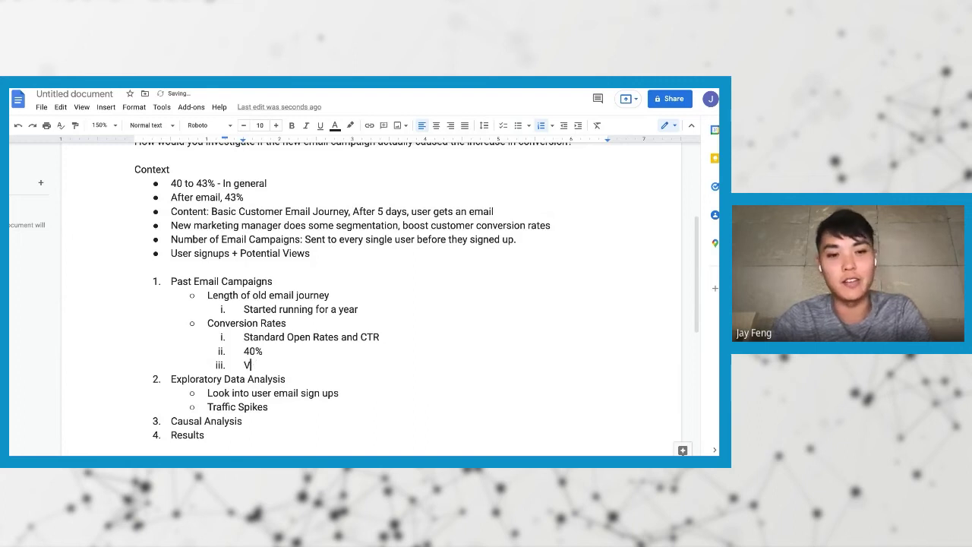
key(BackSpace)
text(As low as 3)
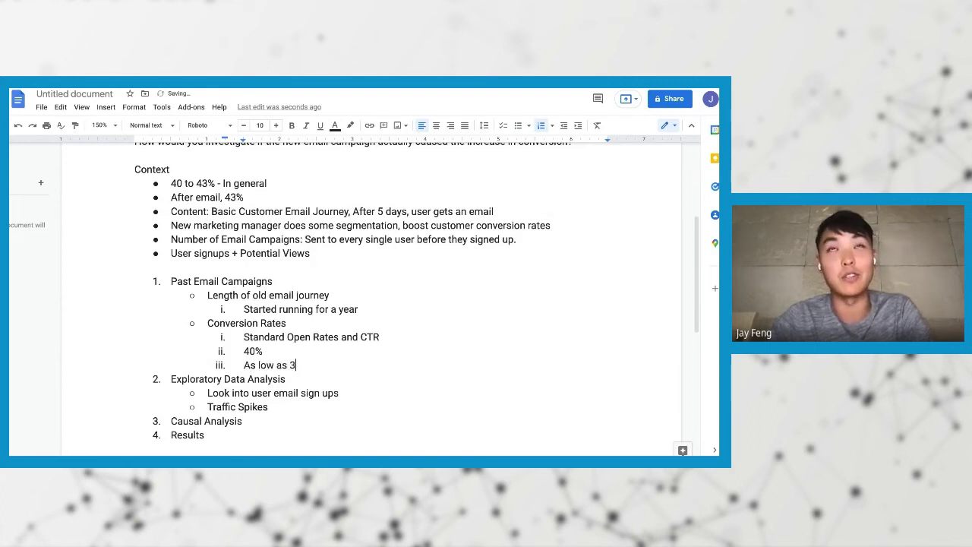
text(2%, as high as 45)
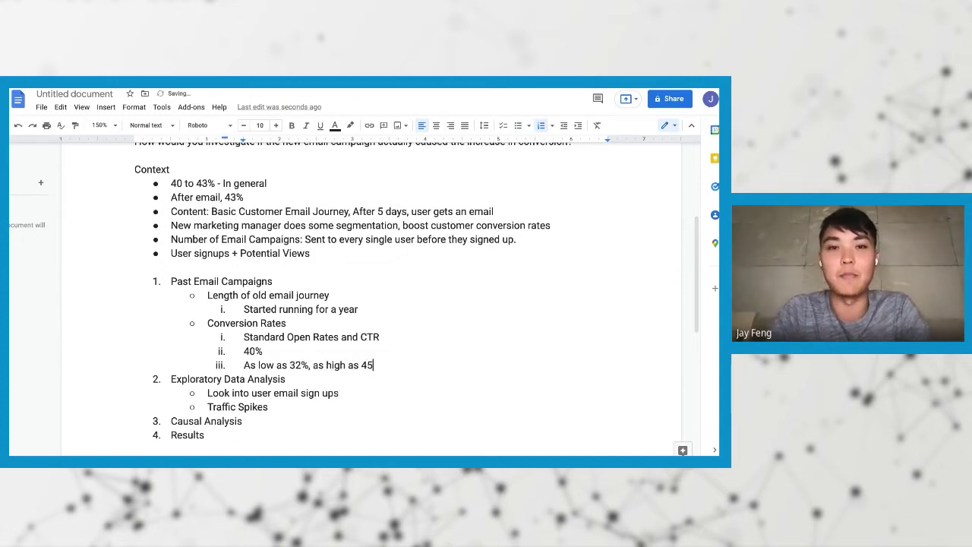
text(%)
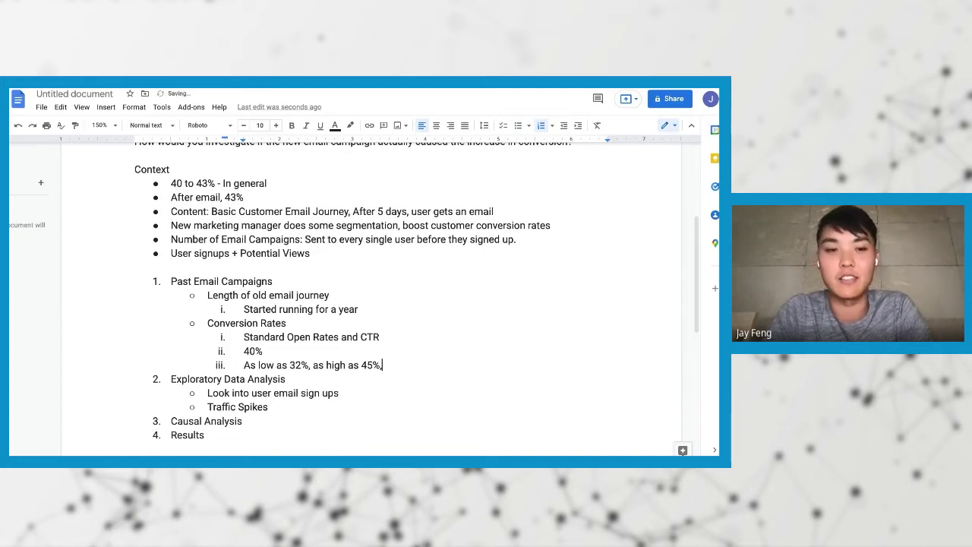
text(, specifically on a week by week basis)
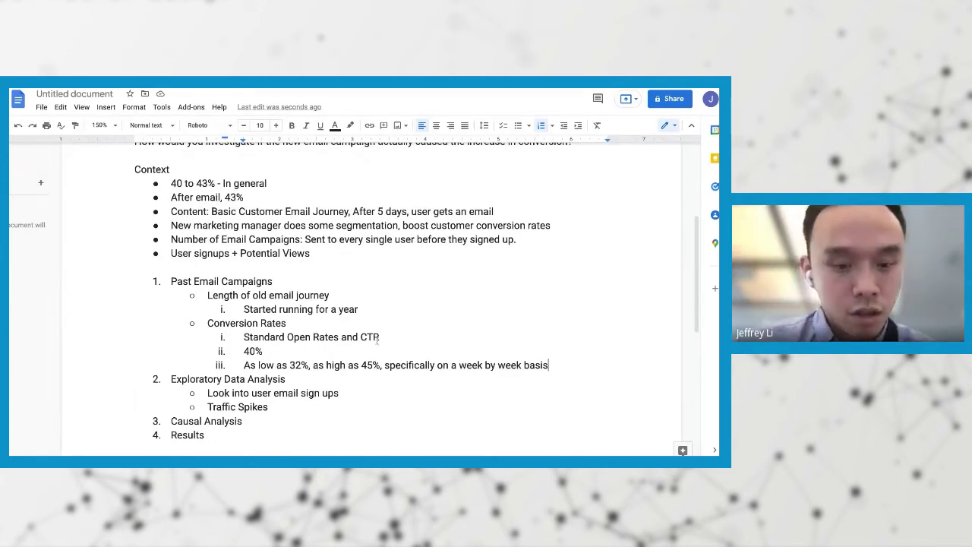
scroll(378, 339, down, 1)
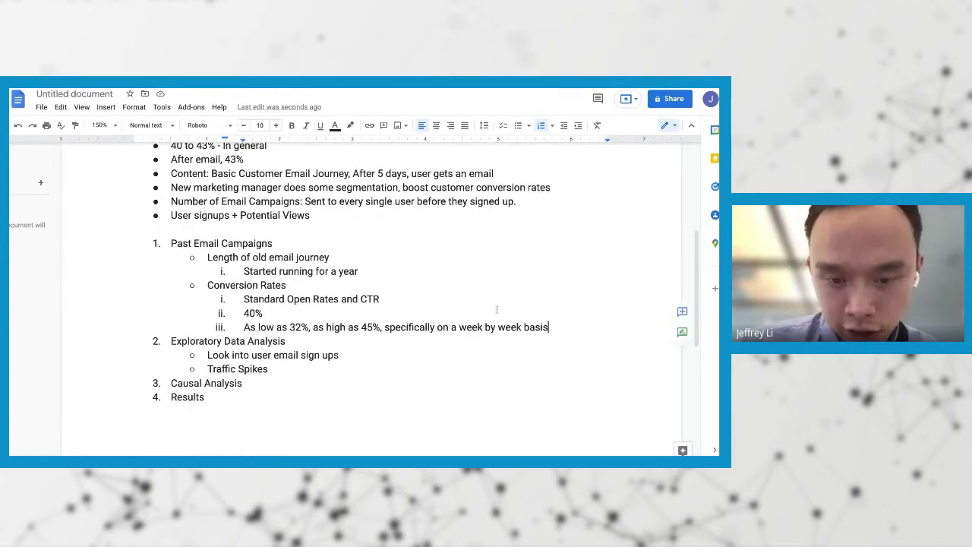
scroll(531, 333, down, 1)
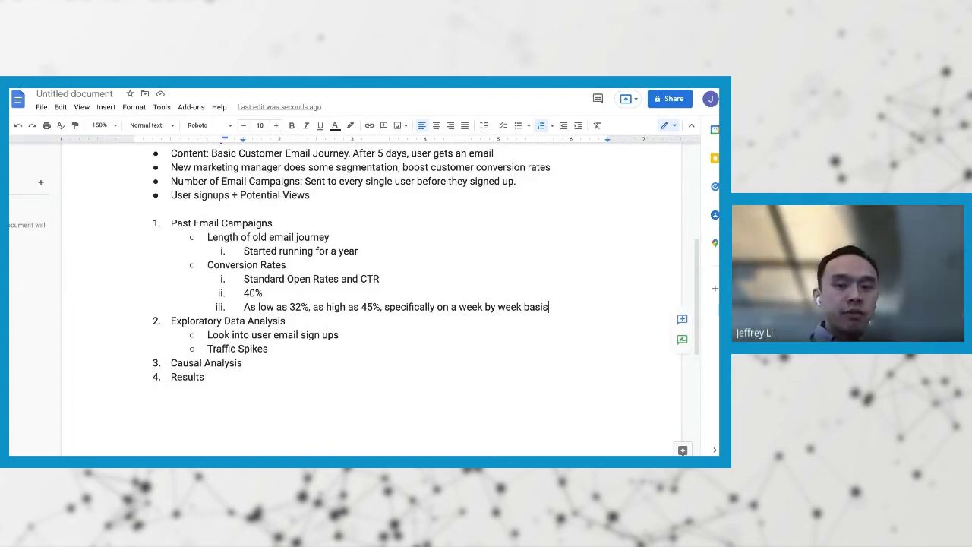
Step: Add a Seasonality item noting 'Pretty seasonal (November + Christmas more intent on buying)' and 'Summer (less intent)'
key(Return)
key(shift+Tab)
text(Seasonality)
key(Return)
key(Tab)
scroll(367, 331, down, 1)
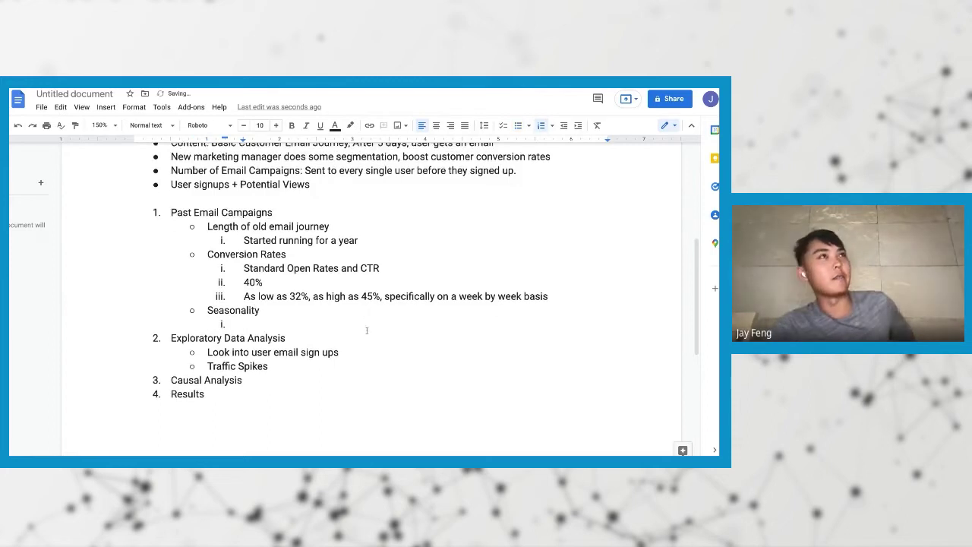
scroll(367, 331, down, 2)
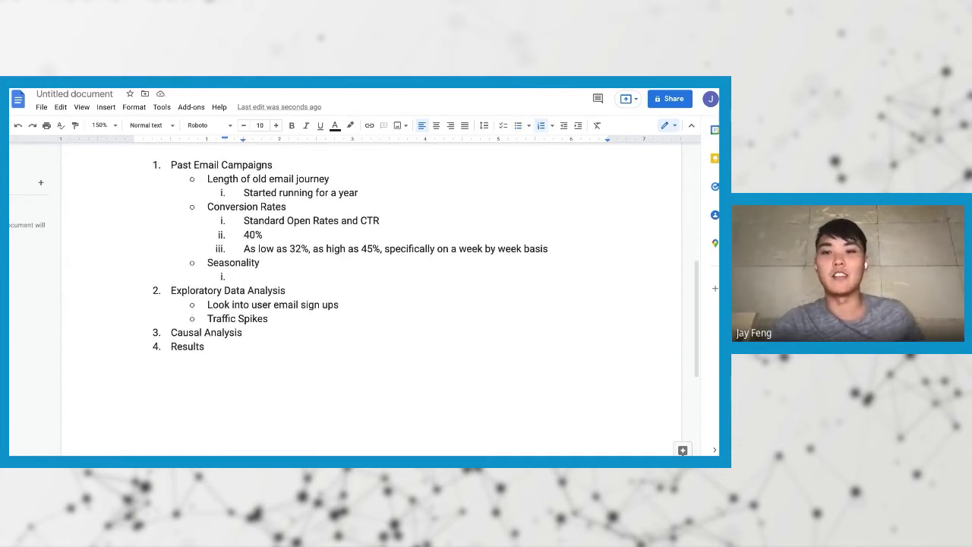
text(Pretty)
key(BackSpace)
key(BackSpace)
key(BackSpace)
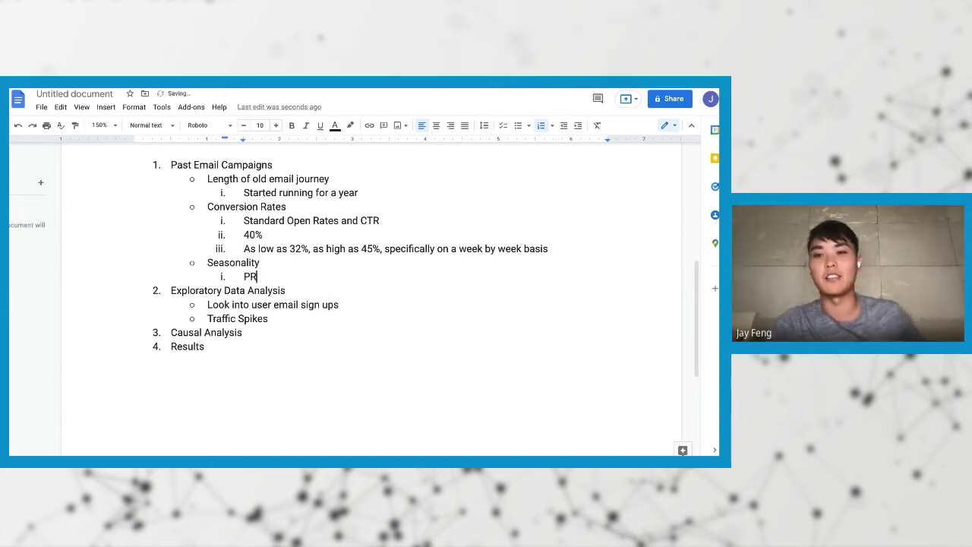
text(tty seas)
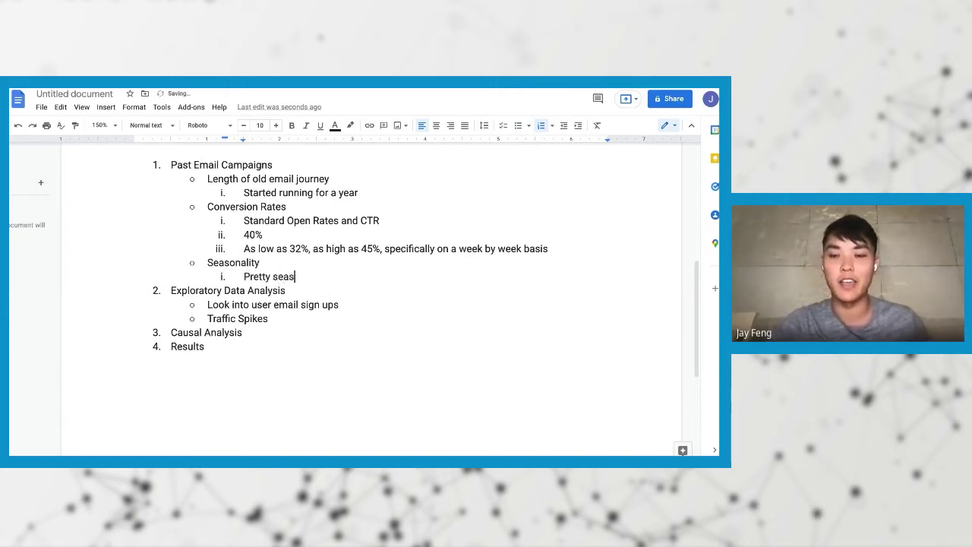
text(onal (Nove)
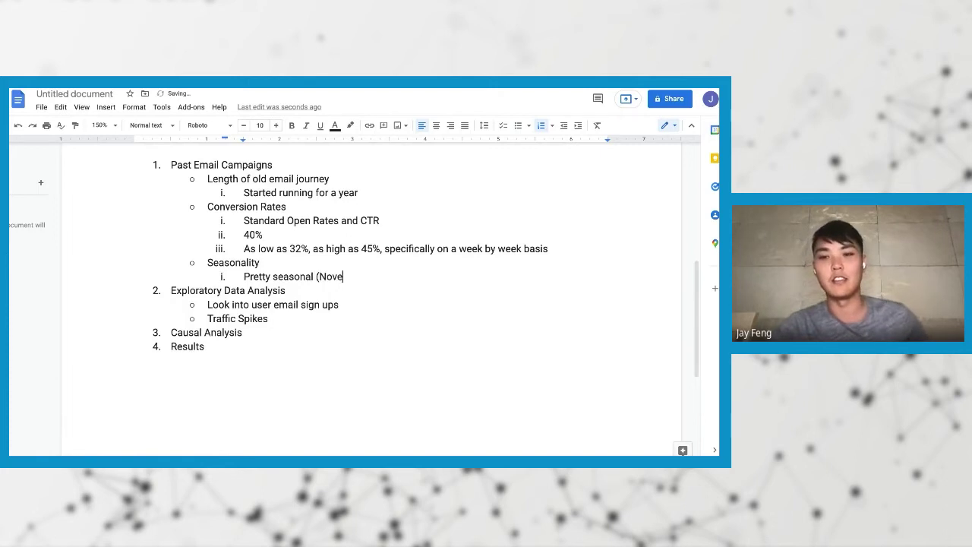
text(mber + Christmas more )
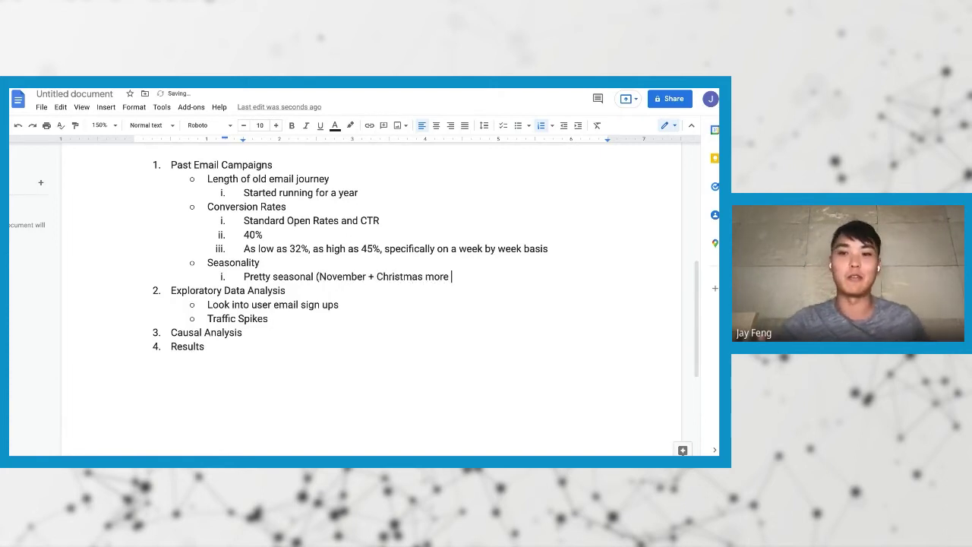
text(intent on buying))
key(Return)
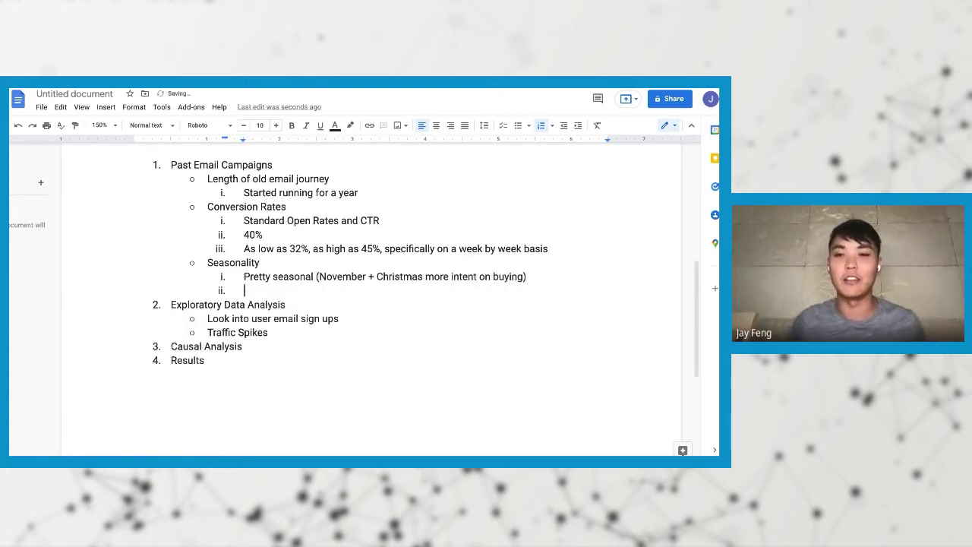
text(Summer ()
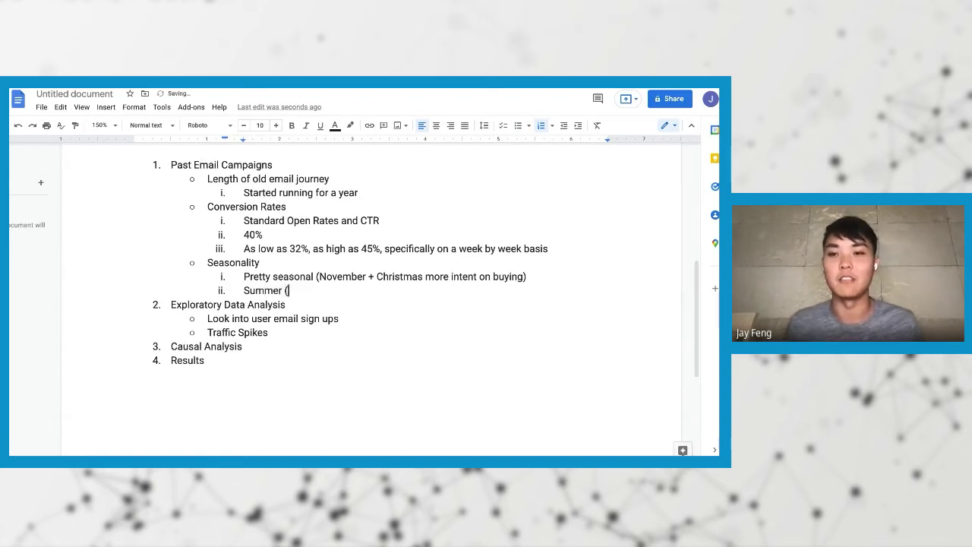
text(less intent))
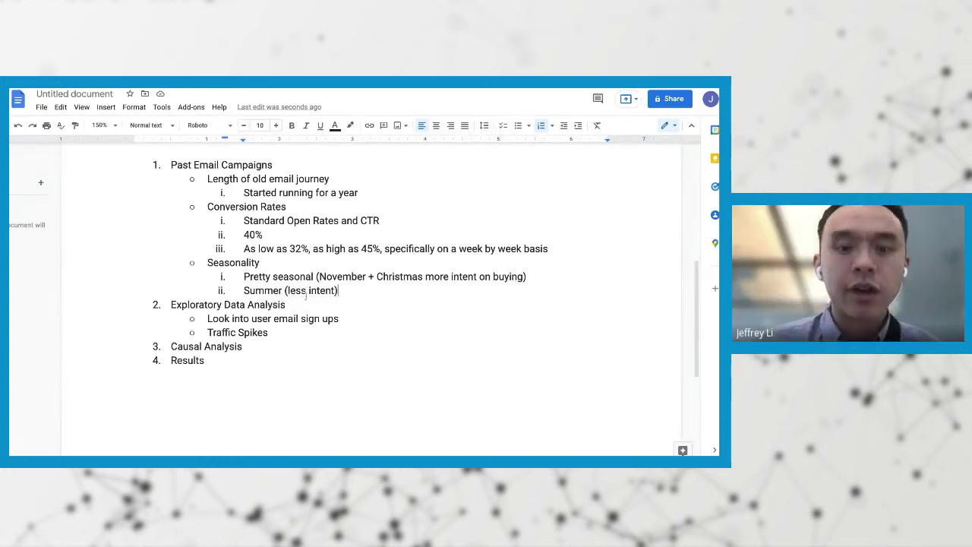
Step: Add bullets 'During hot season.' and 'Started in Christmas, continued into January' under Pretty seasonal
click(551, 274)
key(Return)
key(Tab)
text(During hot season)
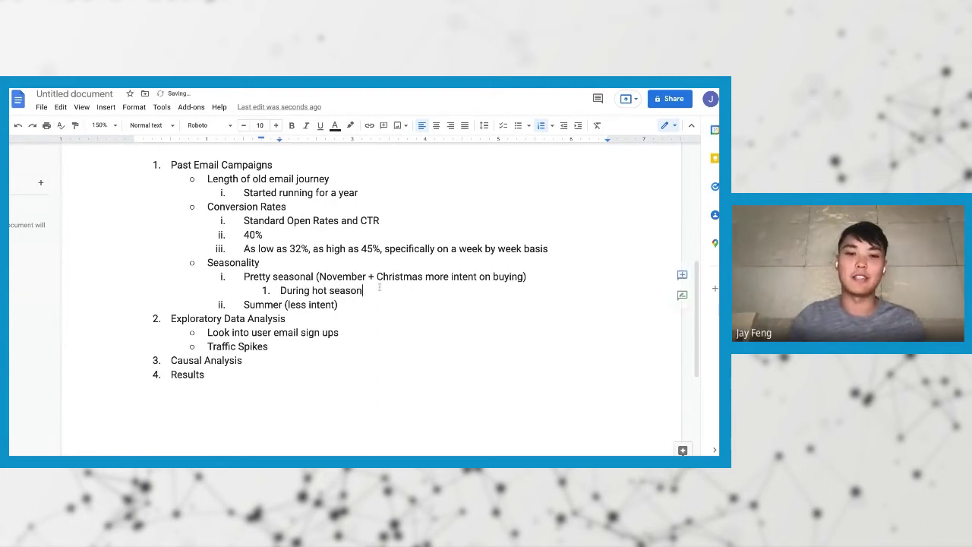
key(shift+Home)
key(ctrl+shift+8)
key(End)
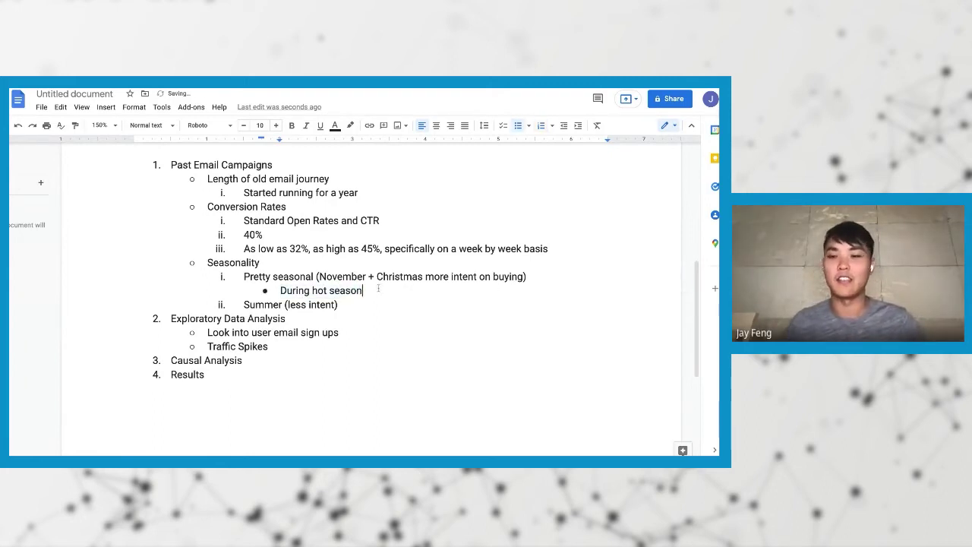
text(. Started in C)
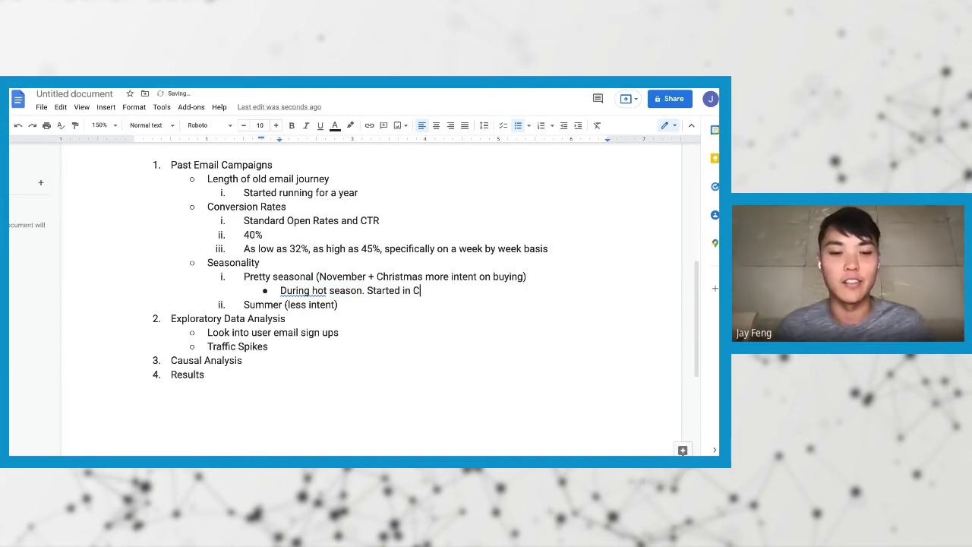
text(hristamas, continued into January)
click(367, 290)
key(Return)
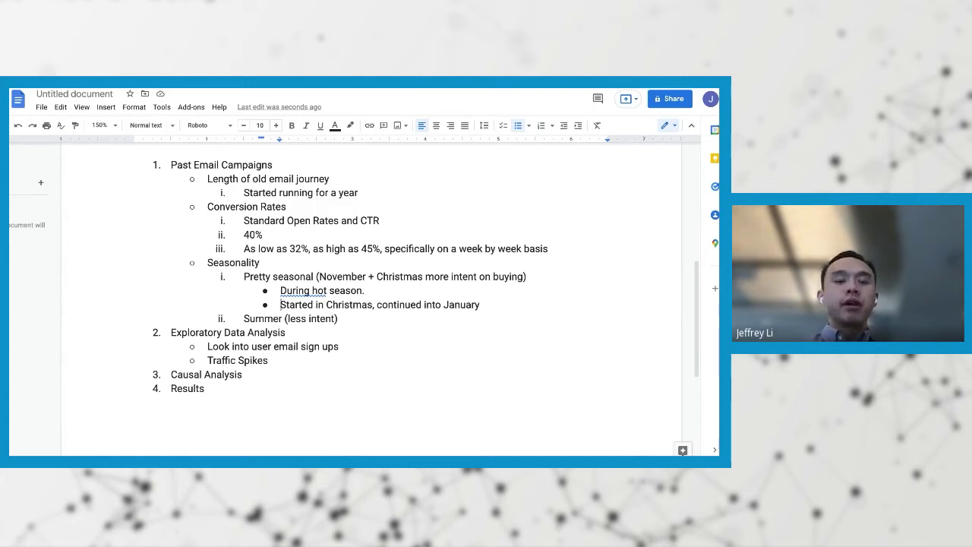
scroll(365, 296, down, 1)
click(286, 274)
scroll(365, 297, up, 2)
scroll(308, 297, up, 1)
scroll(307, 298, down, 1)
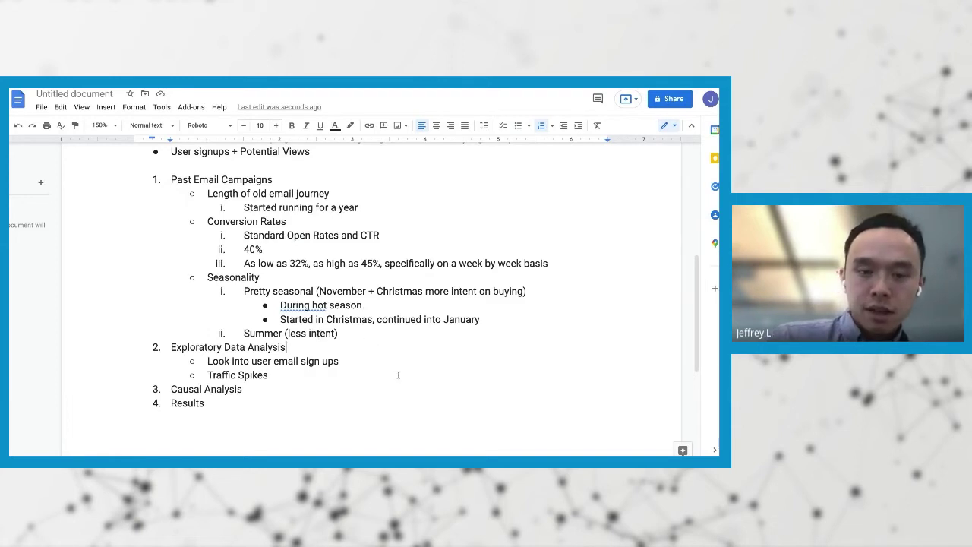
double_click(327, 362)
triple_click(325, 363)
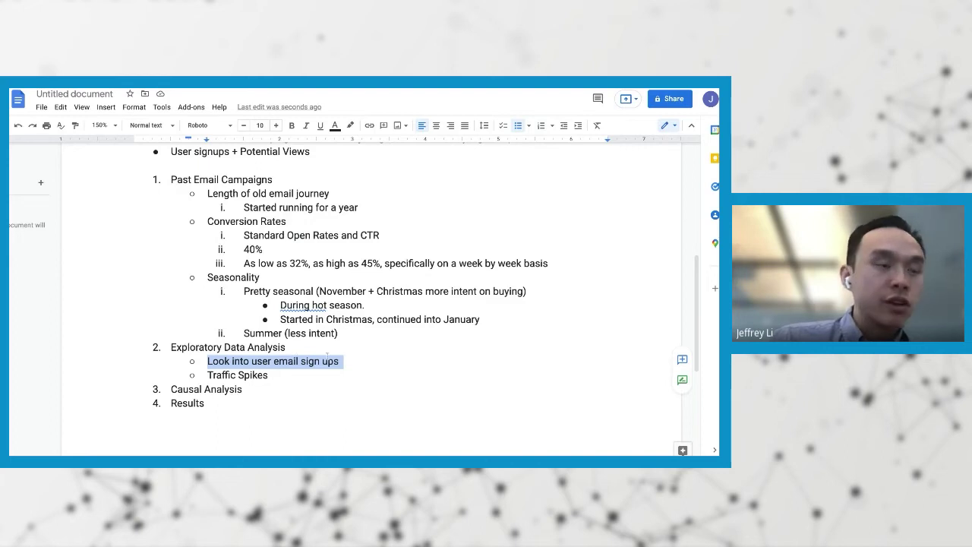
triple_click(295, 263)
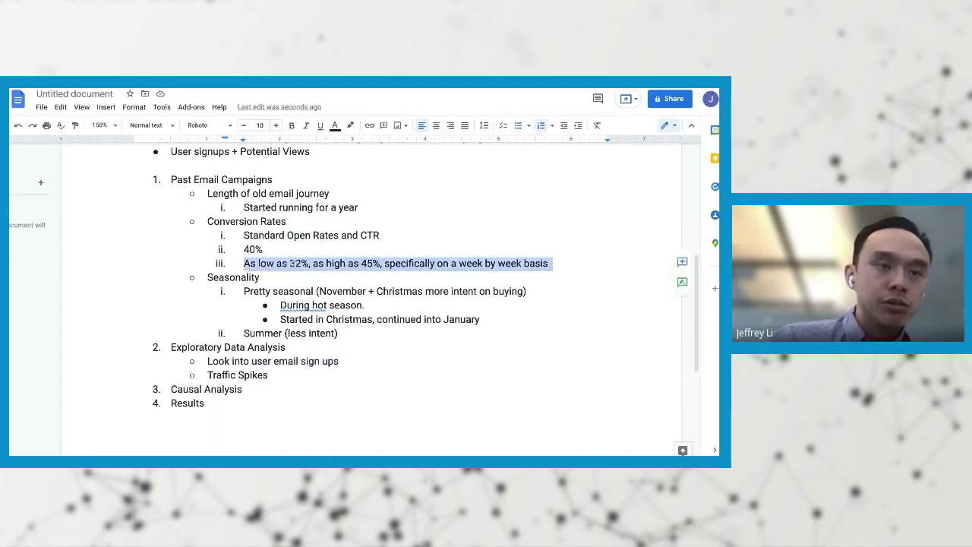
scroll(294, 263, down, 1)
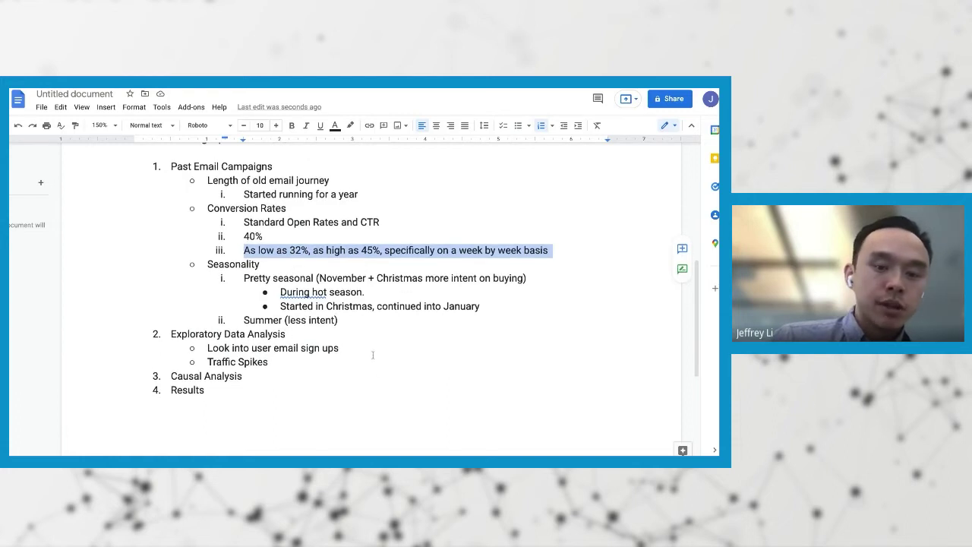
scroll(373, 354, down, 2)
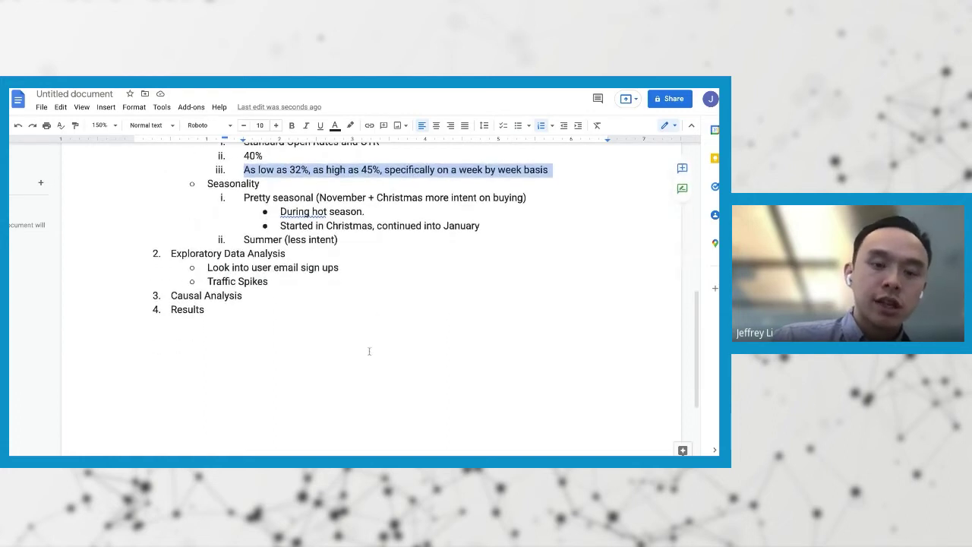
click(378, 278)
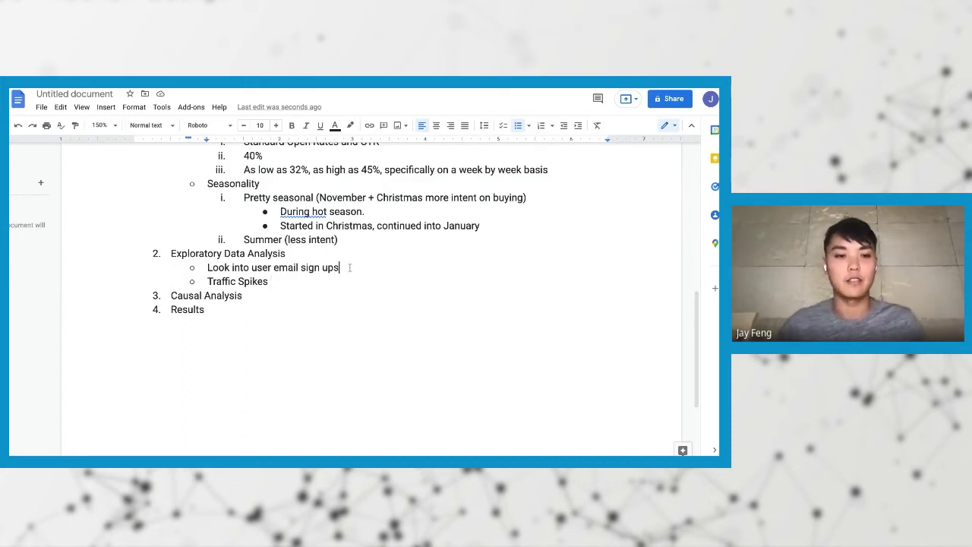
Step: Nest 'More users signing up' and 'Emails per week is 1000' under the email sign-ups item
key(Return)
key(Tab)
text(More us)
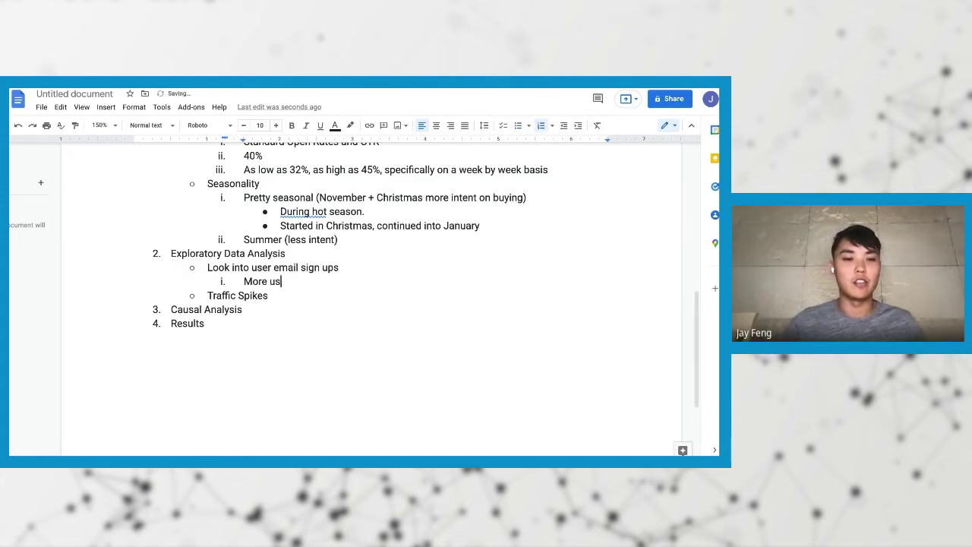
text(ers signing up)
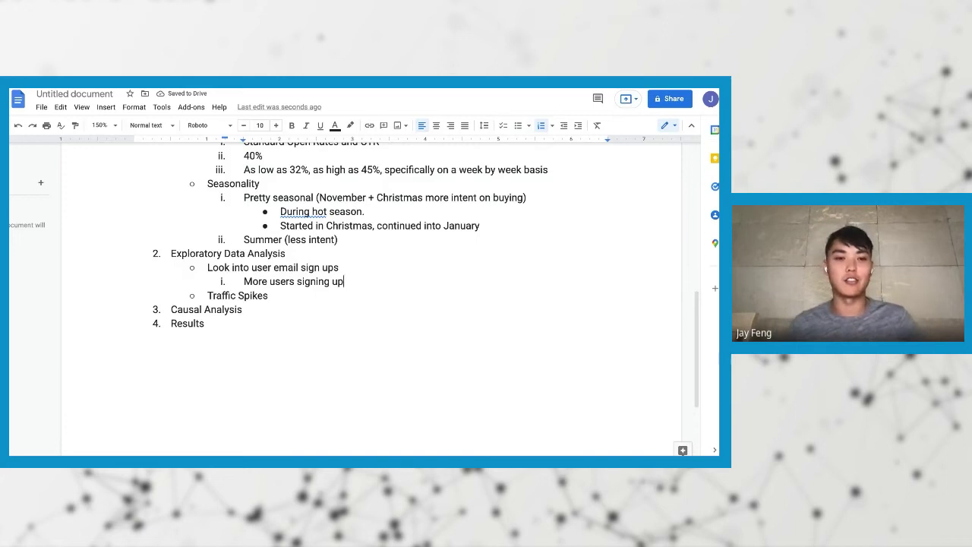
key(Return)
text(Emails per week is )
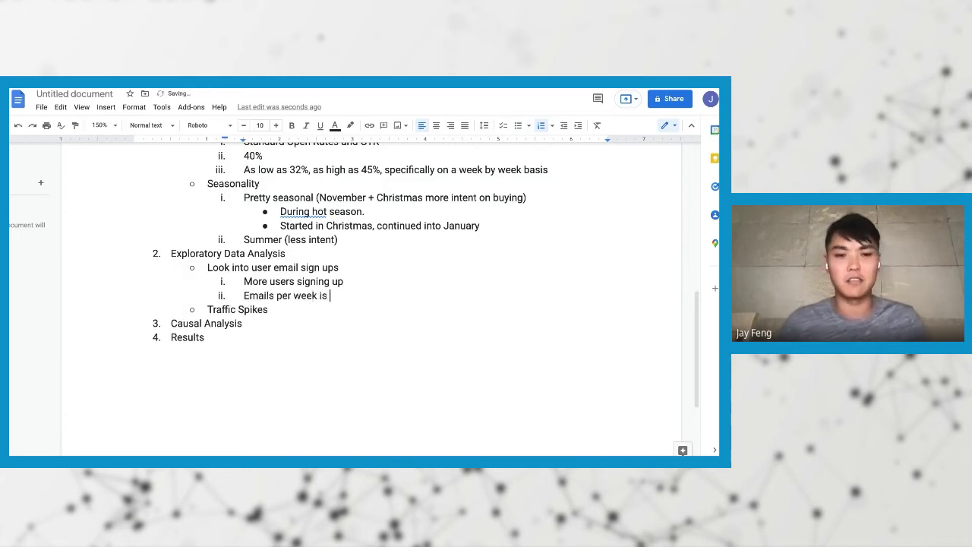
text(1000)
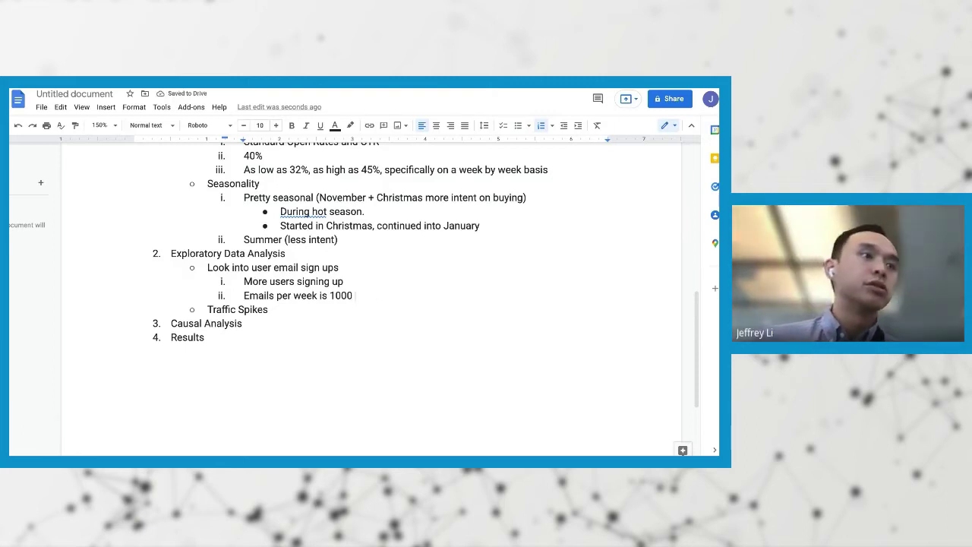
scroll(334, 341, down, 1)
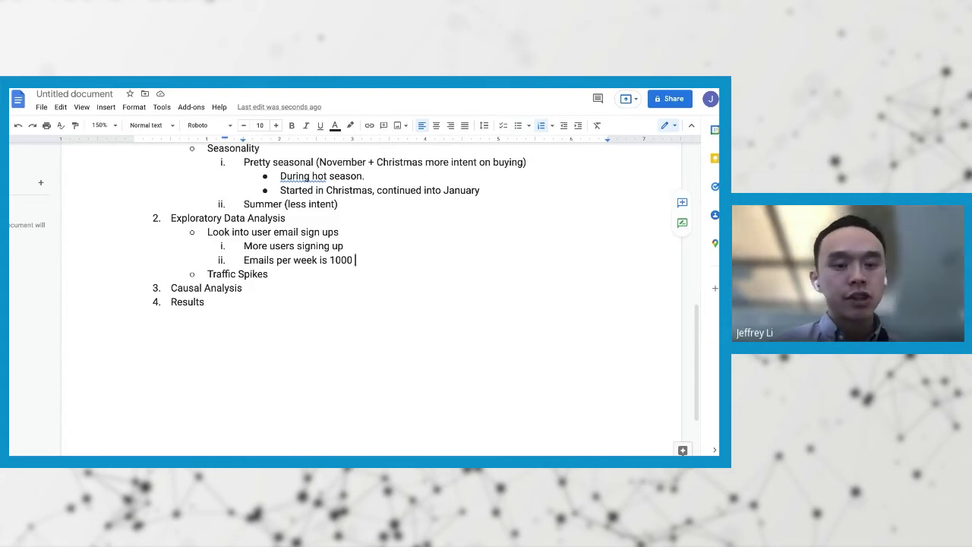
Step: Insert 'AB Test' before Causal Analysis with sub-bullets 'Target Metric = Conversion Rate' and 'Random Assignment of signups into treatment control'
click(171, 288)
text(AB Test)
key(Return)
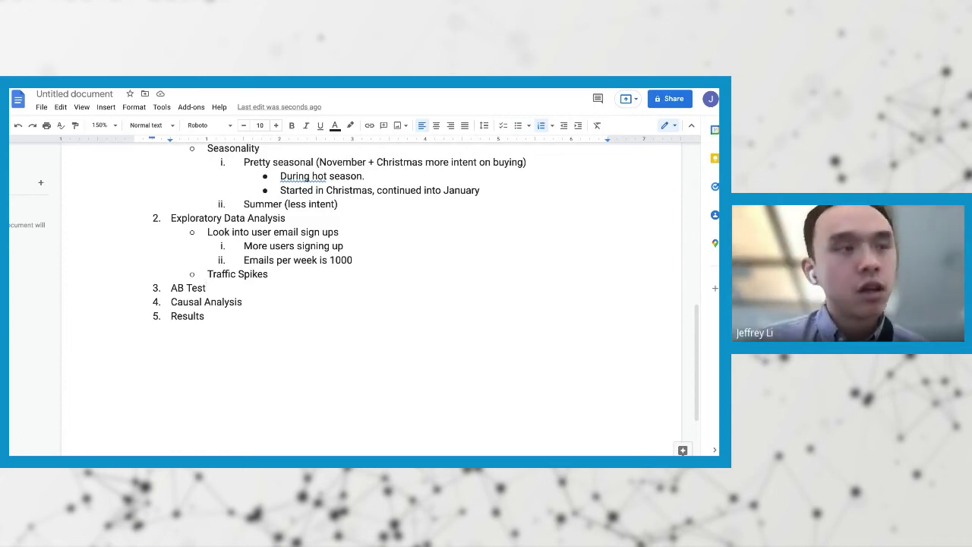
key(Return)
key(Tab)
text(Target M)
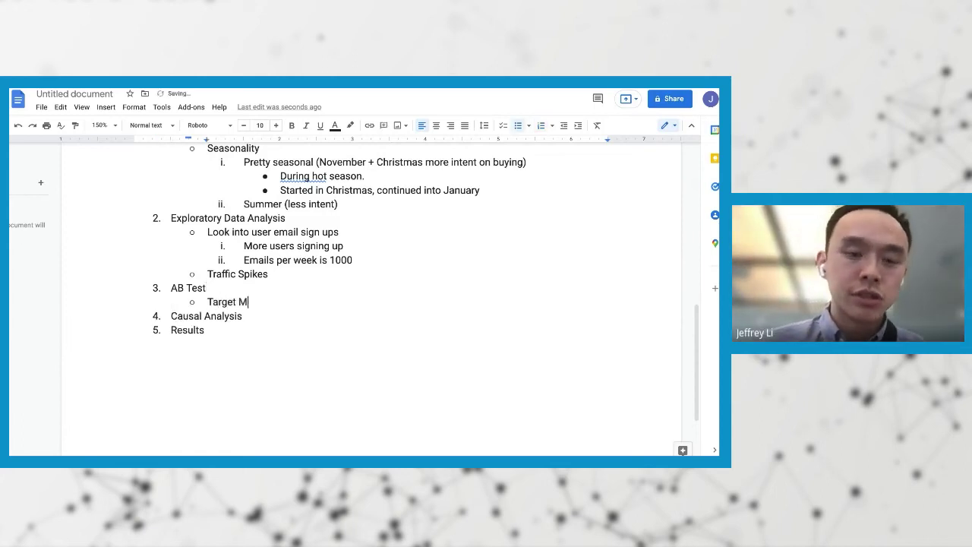
text(etric = Conversio)
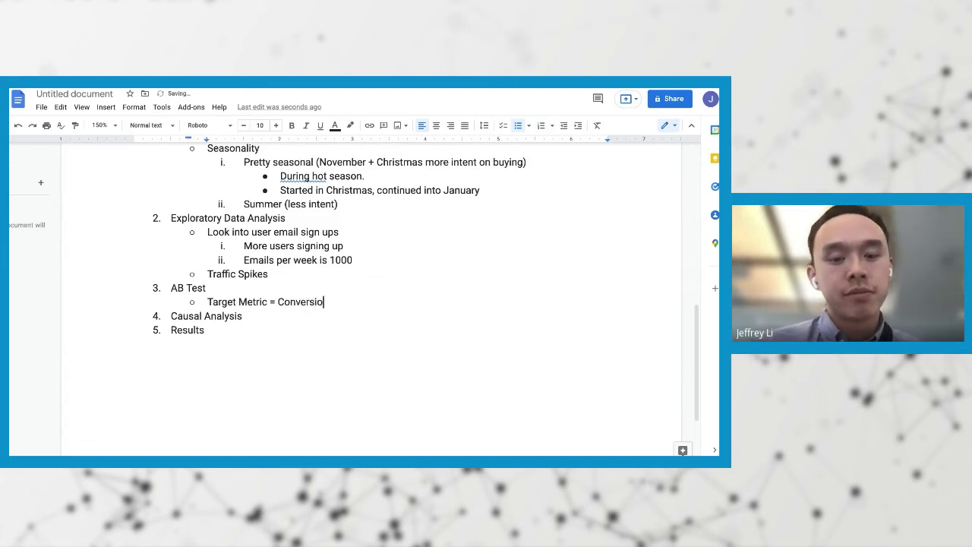
text(n Rate)
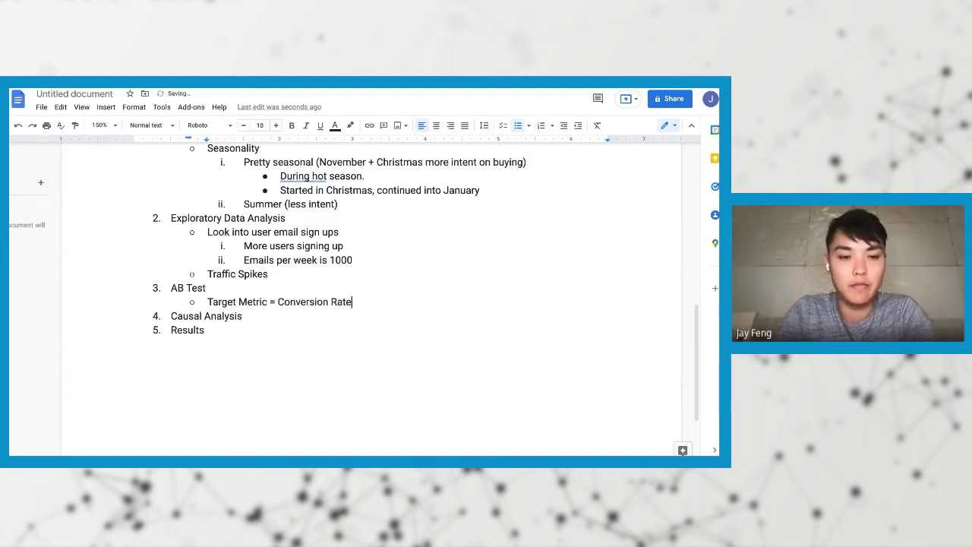
key(Return)
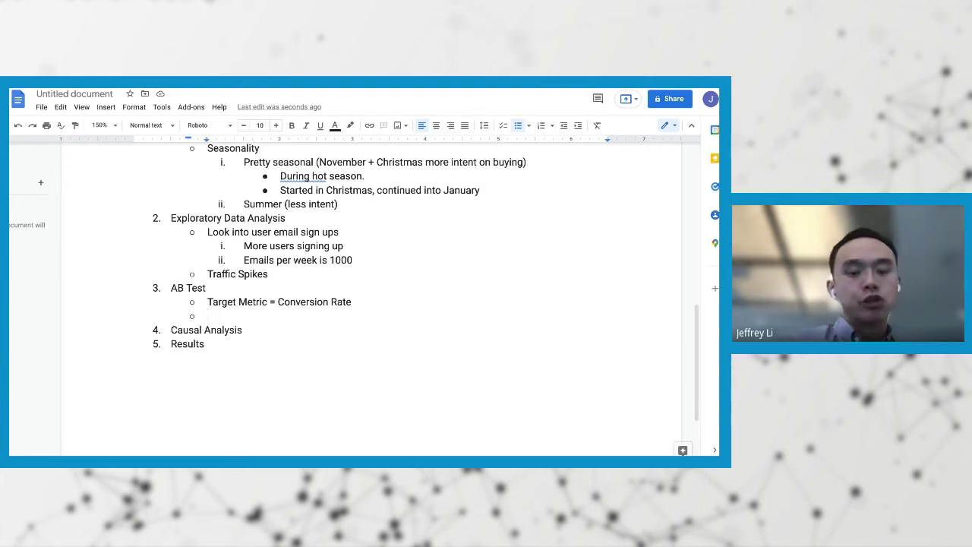
text(Random )
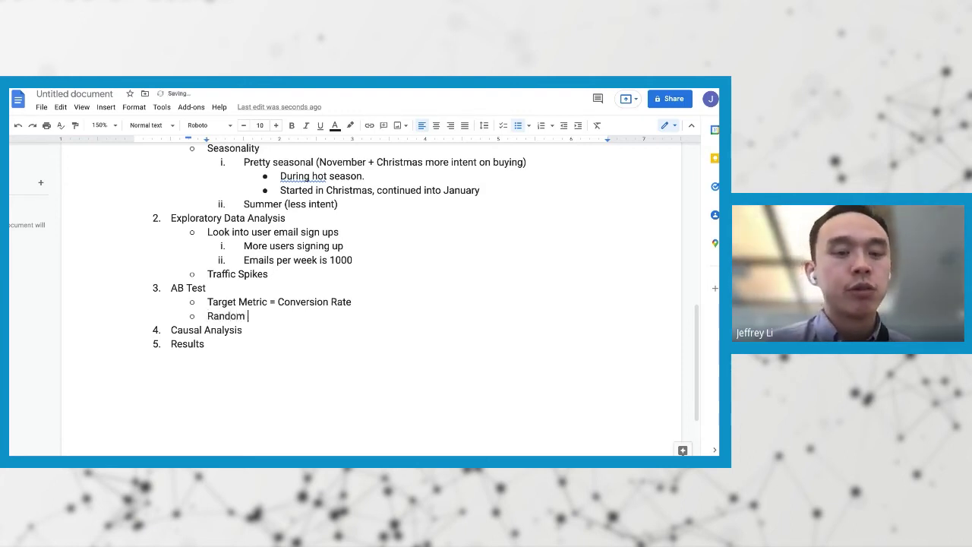
text(Assignment of sign)
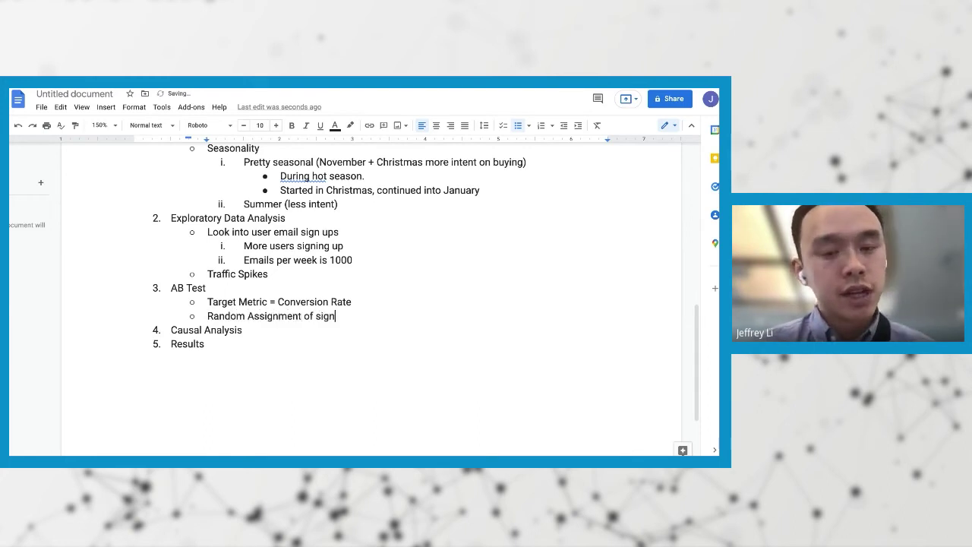
text(ups into treatmen)
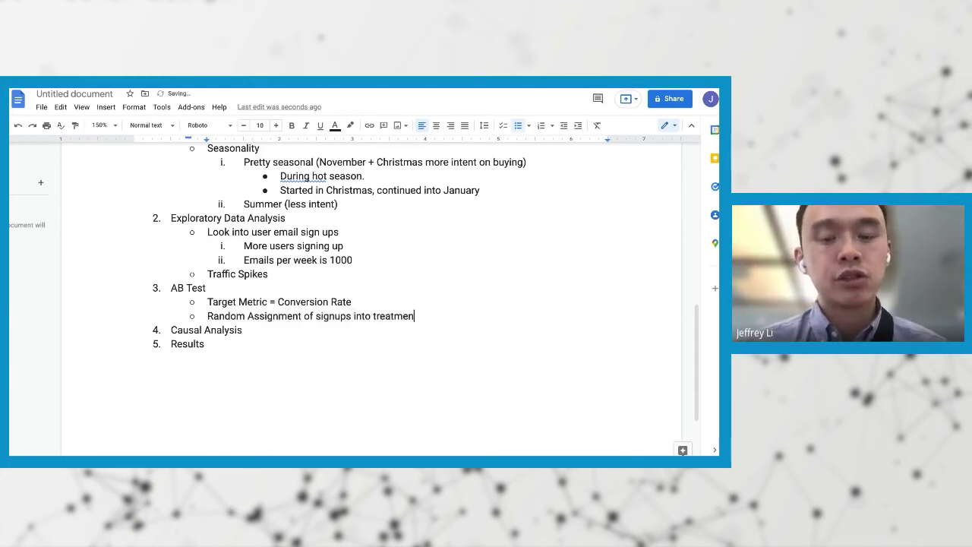
text(t control)
key(Return)
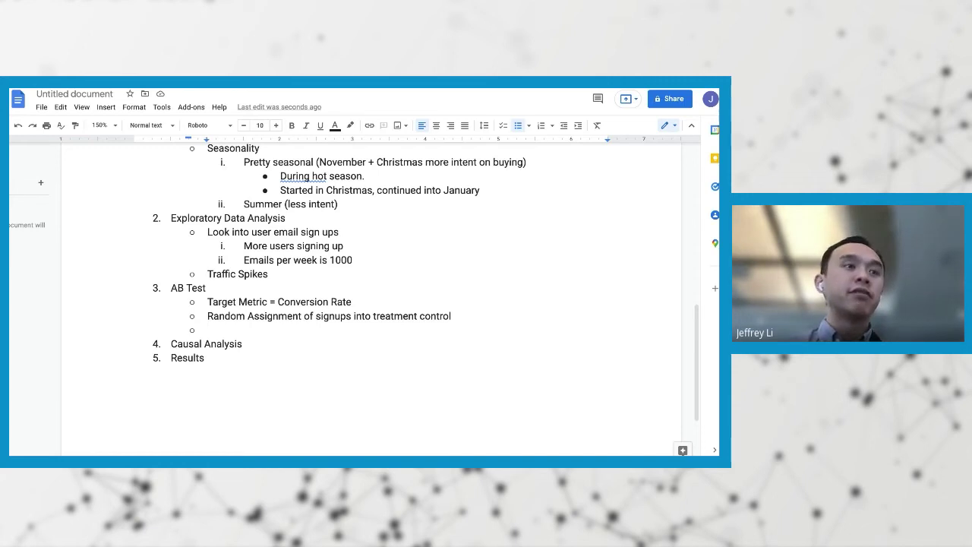
Step: Add an 'Alternating assignment' sub-point with a nested 'Or coin flip' under AB Test
text(Alternatigin)
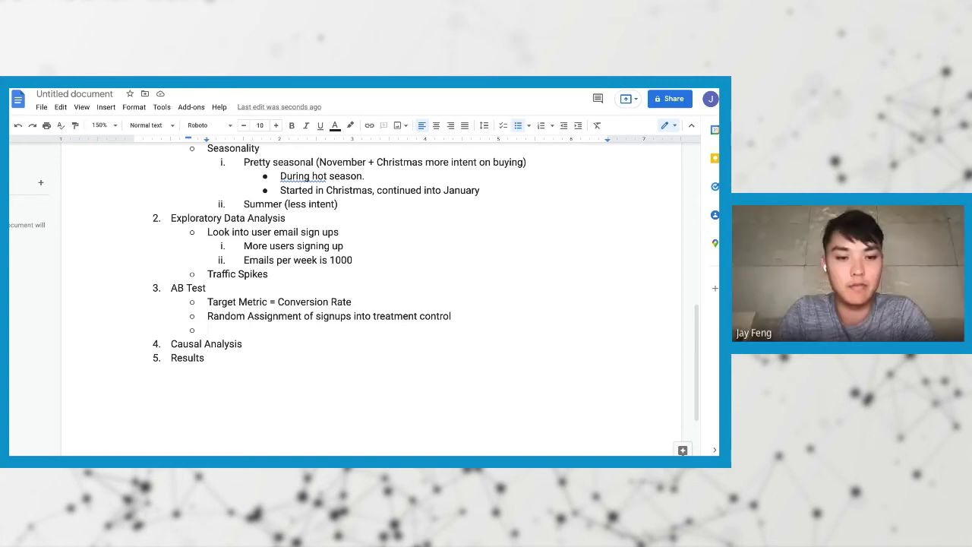
key(BackSpace)
key(BackSpace)
key(BackSpace)
key(BackSpace)
text(ing assignmnet)
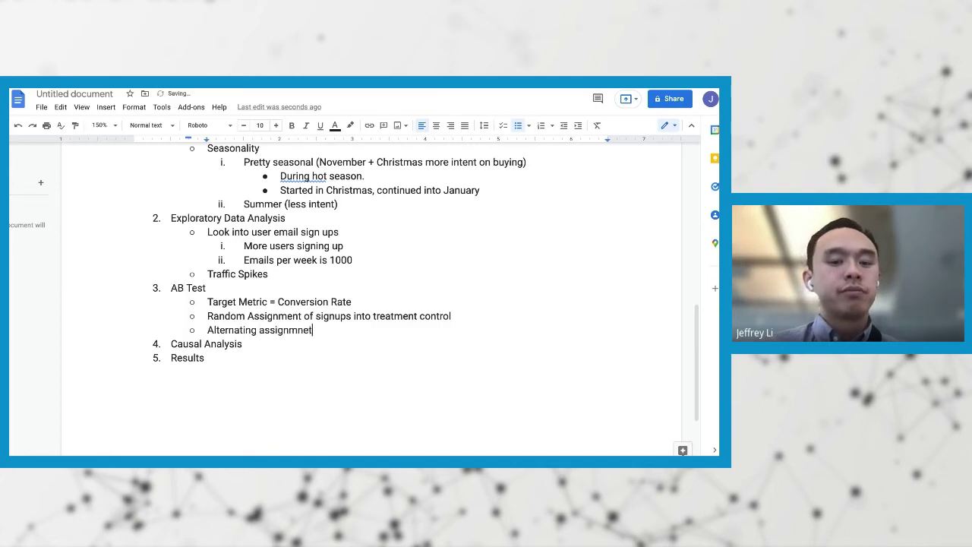
key(Tab)
key(Return)
text(Or coin flip)
key(Return)
key(shift+Tab)
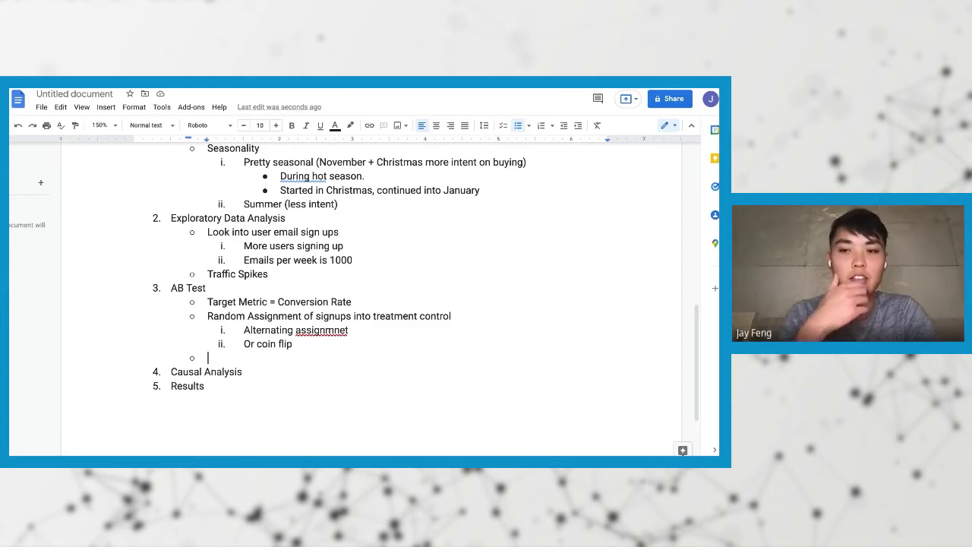
Step: Add 'Treatment = Assigned Users' and 'Control = Assigned Users' lines under AB Test
text(R)
key(BackSpace)
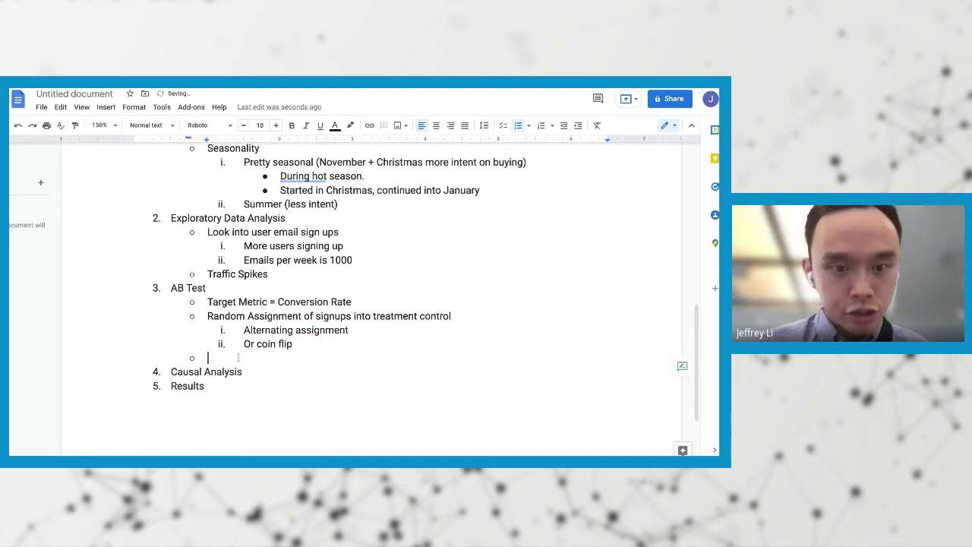
text(Treatment )
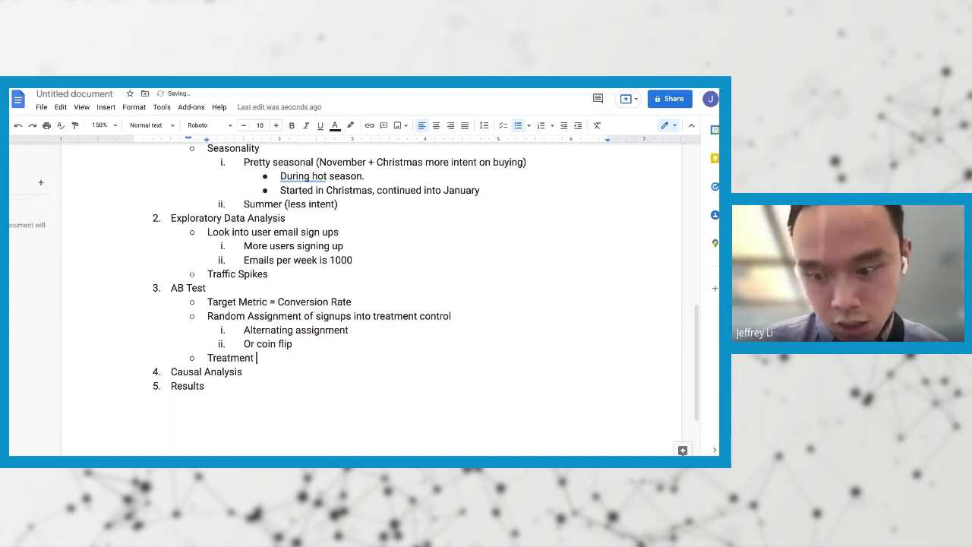
text(= Users)
key(Return)
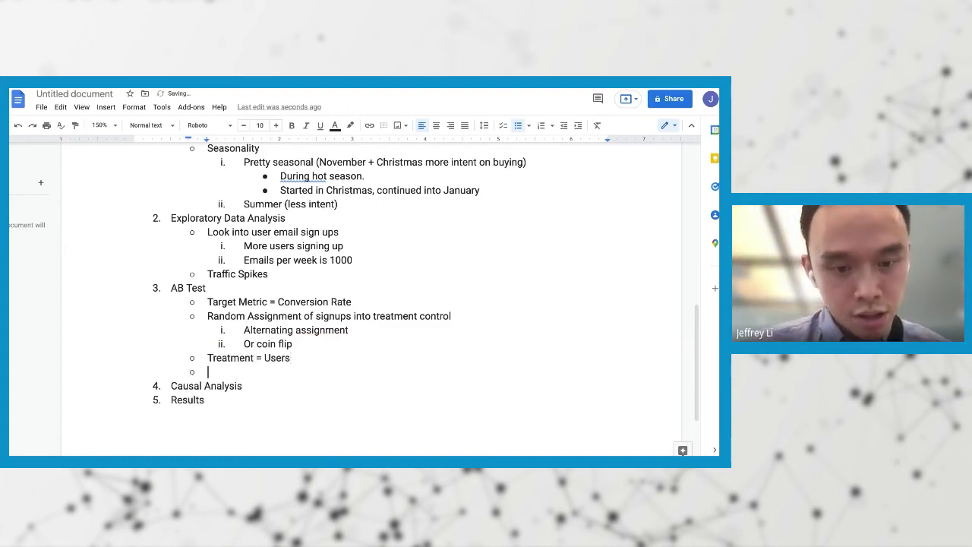
text(Tr)
key(BackSpace)
key(BackSpace)
text(Control =)
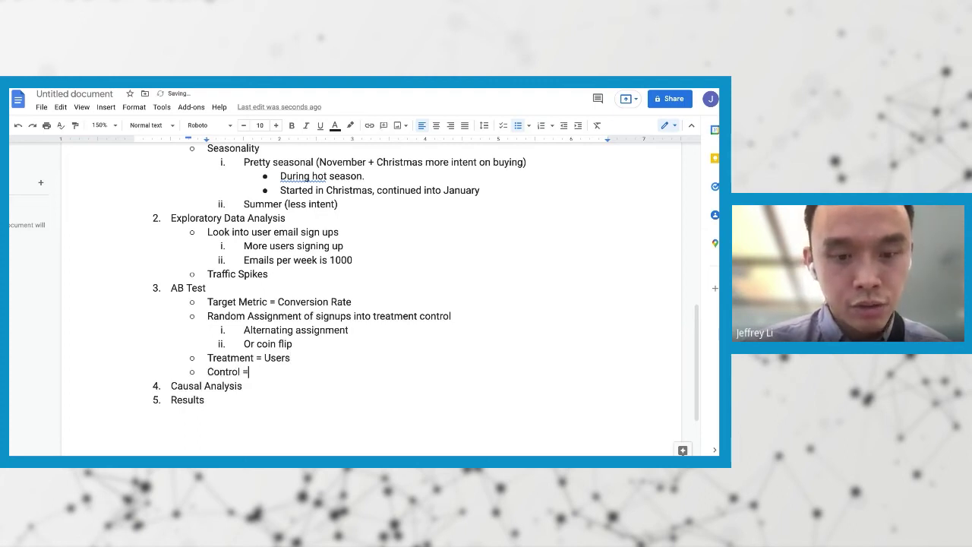
text( Users)
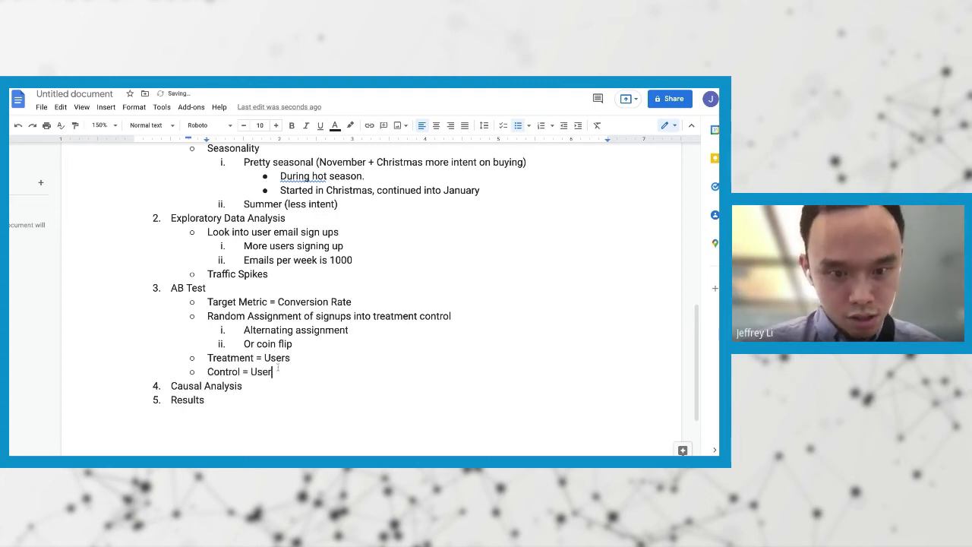
click(264, 358)
text(ASsigned T)
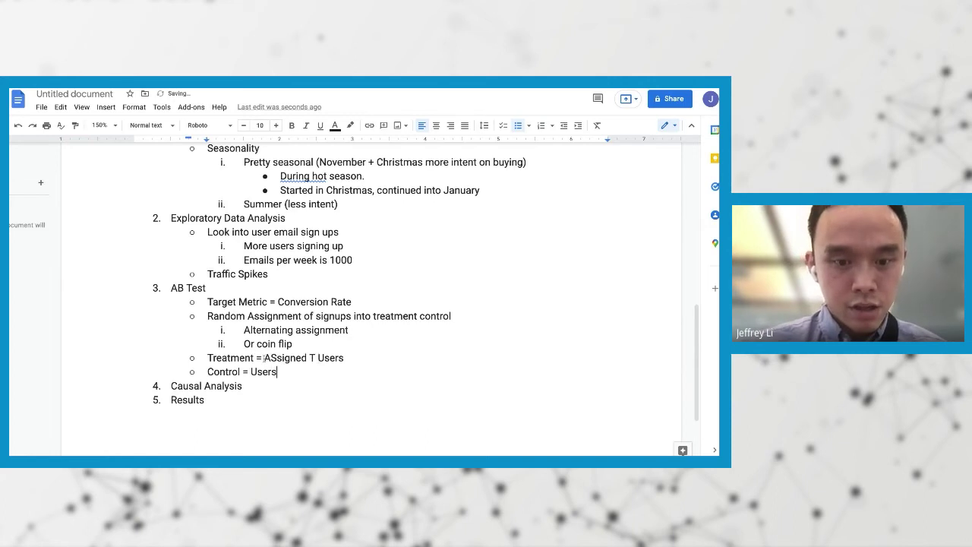
click(251, 371)
text(ASsigned Contr)
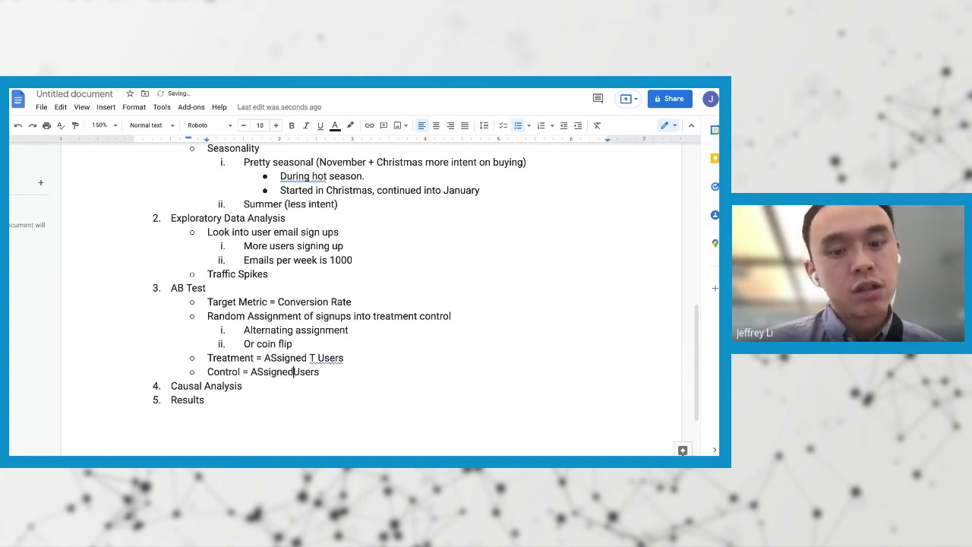
text(ol)
Step: Nest 'New email drip campaign' under Treatment and 'Old email drip campaign' under Control
click(318, 358)
key(Return)
key(Tab)
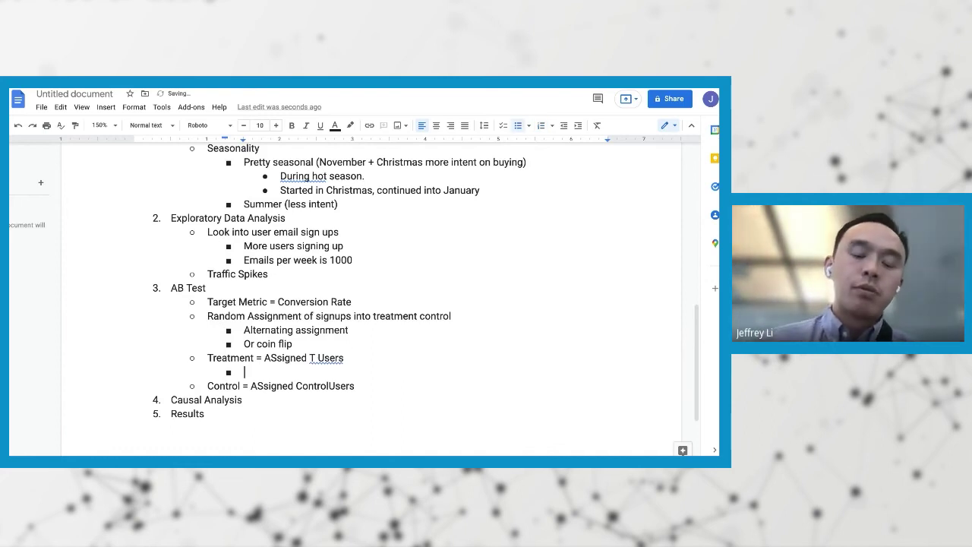
text(New email drip campaign)
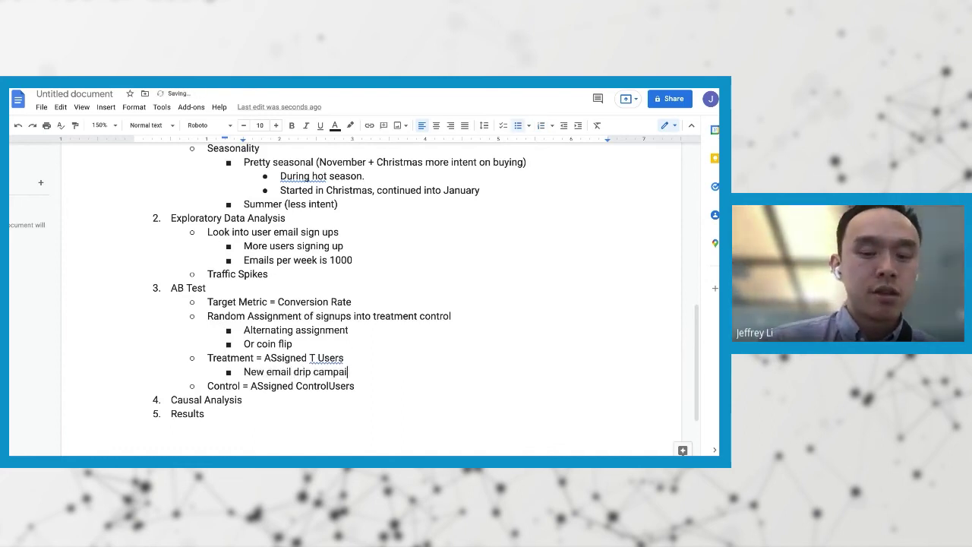
click(355, 386)
key(Return)
key(Tab)
text(Old email drip campaign)
Step: Fix the capitalisation of 'Assigned' and remove the stray T on the Treatment line
click(275, 357)
key(BackSpace)
text(s)
click(312, 358)
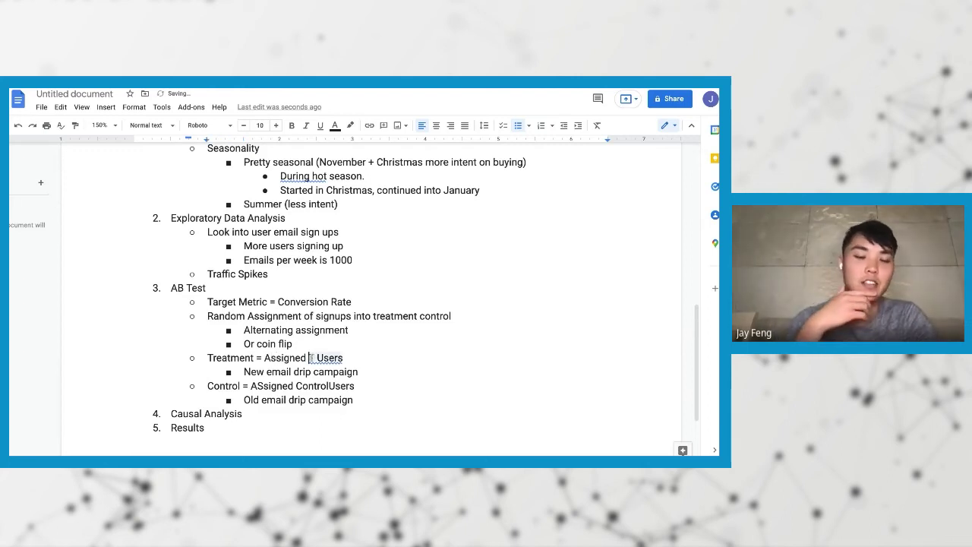
key(BackSpace)
key(BackSpace)
scroll(310, 357, down, 2)
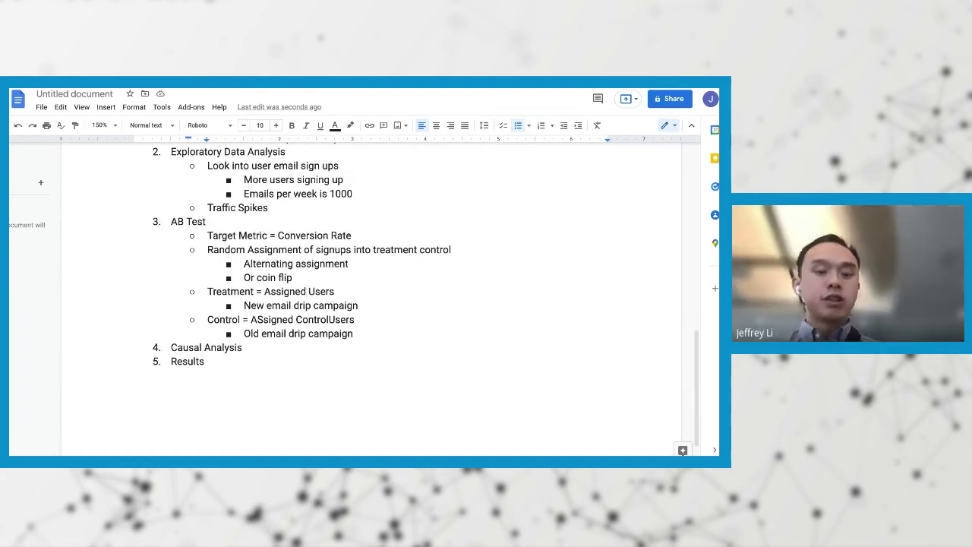
Step: Insert a new item 'Directed Acyclic Graph (DAG)' above Causal Analysis
click(242, 347)
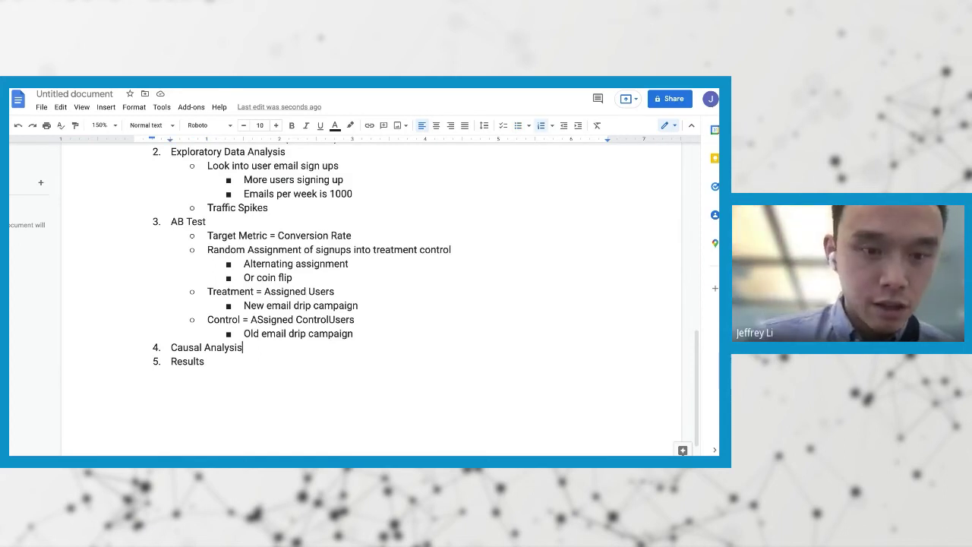
key(Home)
key(Return)
click(171, 376)
click(172, 347)
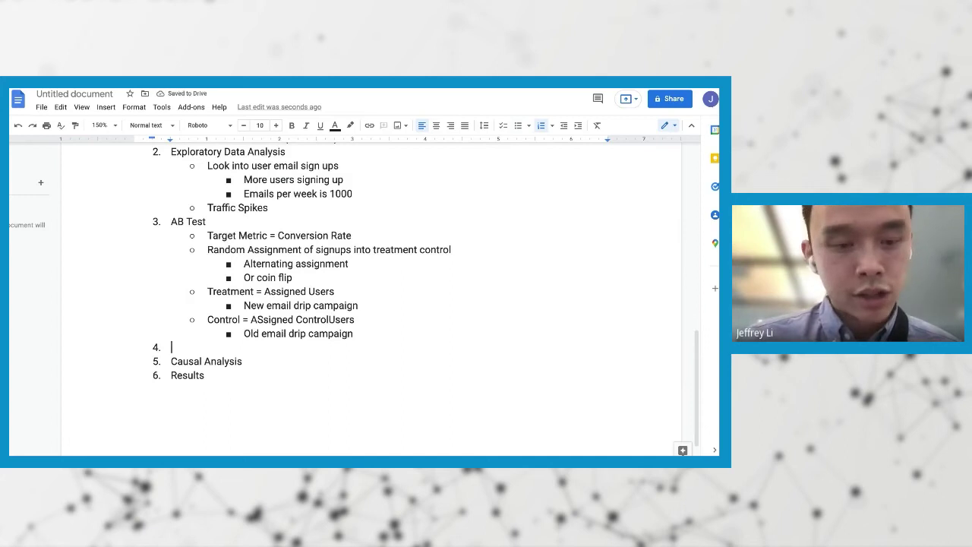
text(Directe)
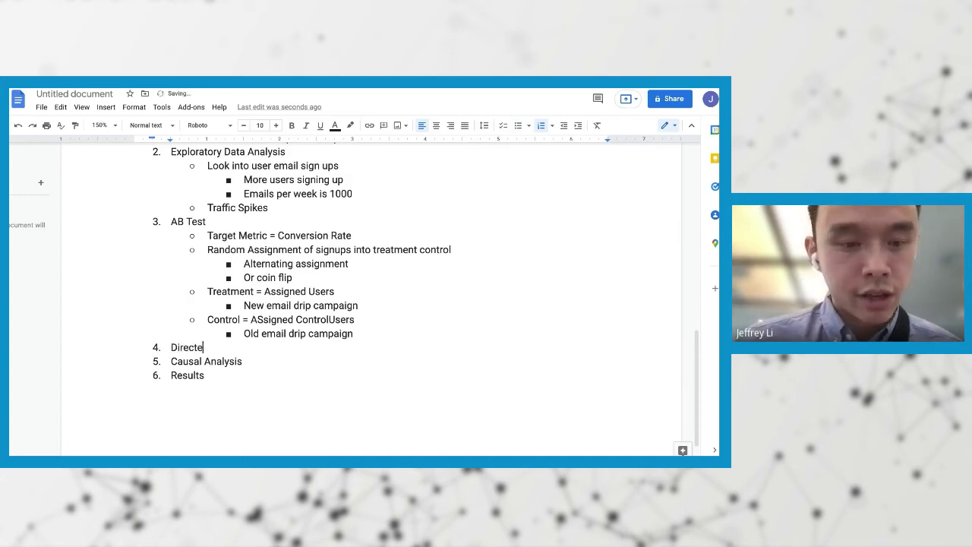
text(d Acyclic Graph (DAG))
Step: Add an 'Example:' sub-bullet under DAG listing 'Intent to Purchase' and 'Age'
key(Return)
key(Tab)
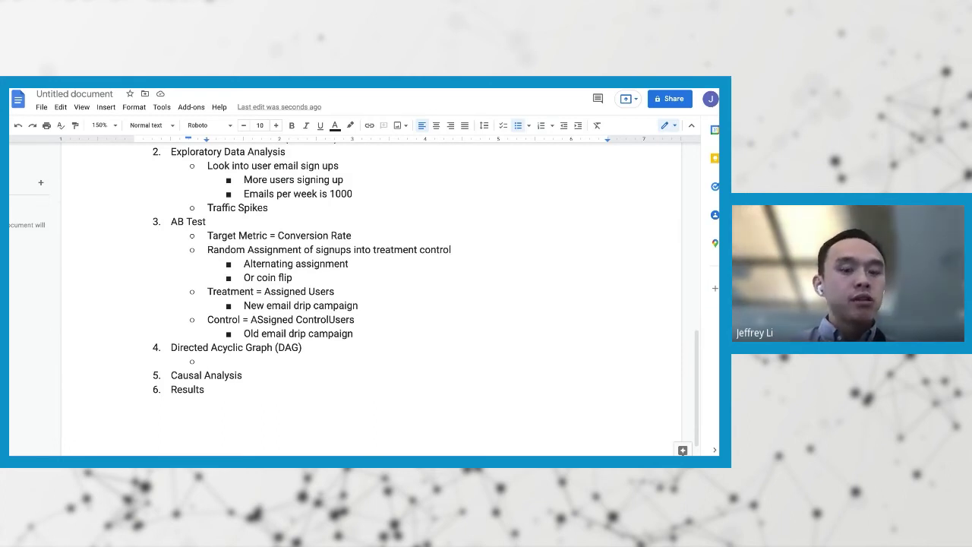
text(Example)
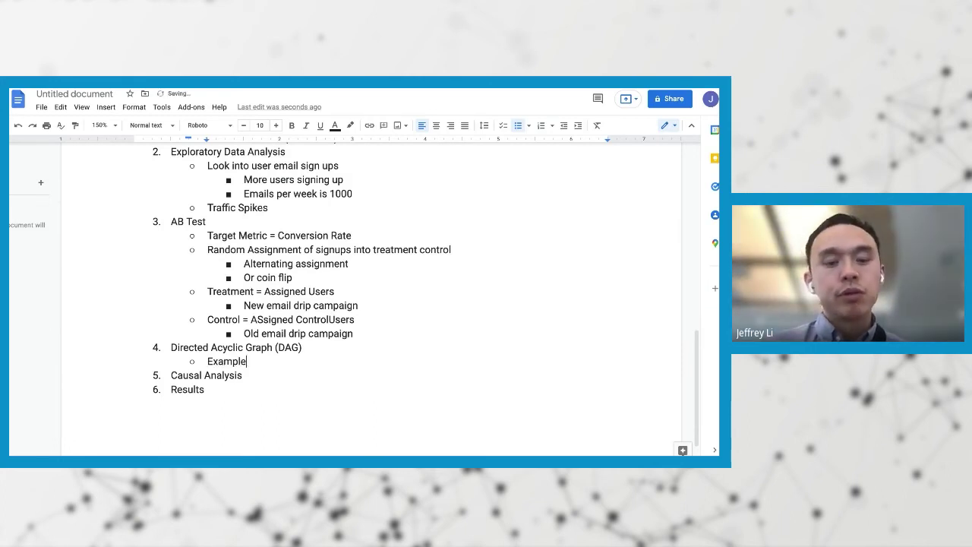
text(:)
key(Return)
key(Tab)
text(Intent to Pr)
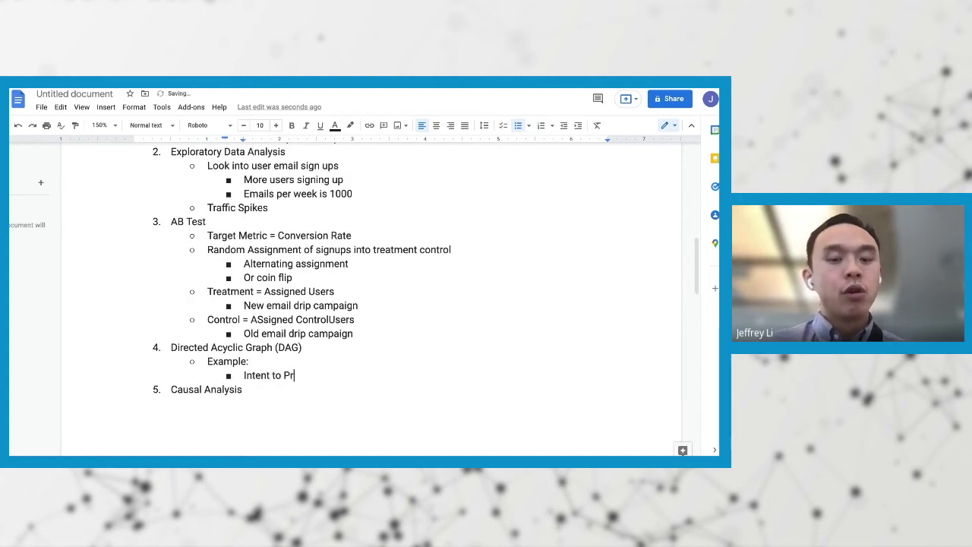
text(urchase)
key(Return)
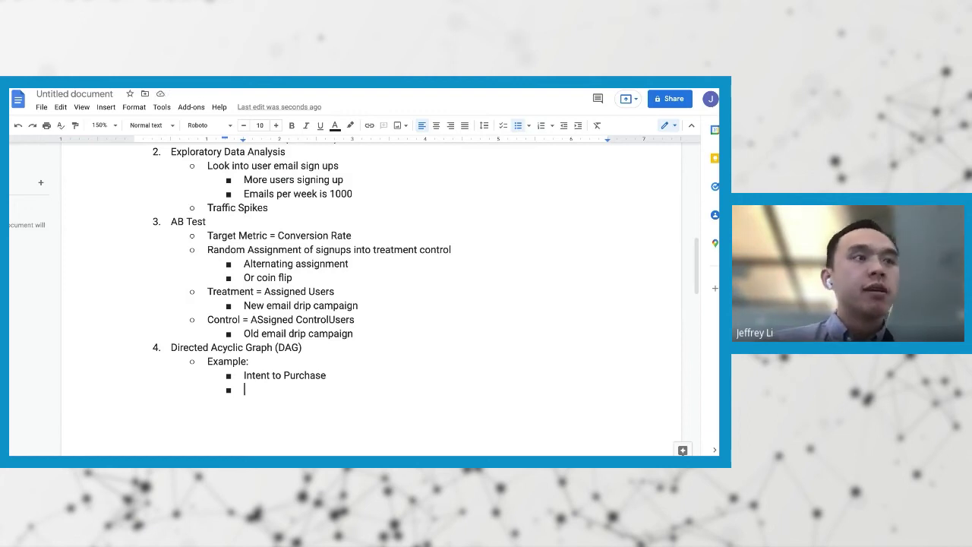
text(Age)
scroll(363, 331, down, 3)
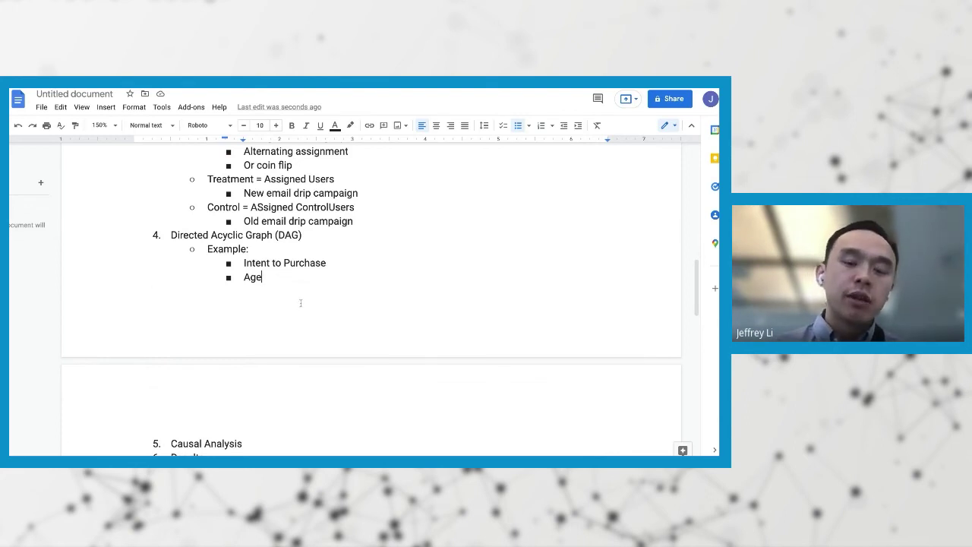
scroll(301, 303, down, 2)
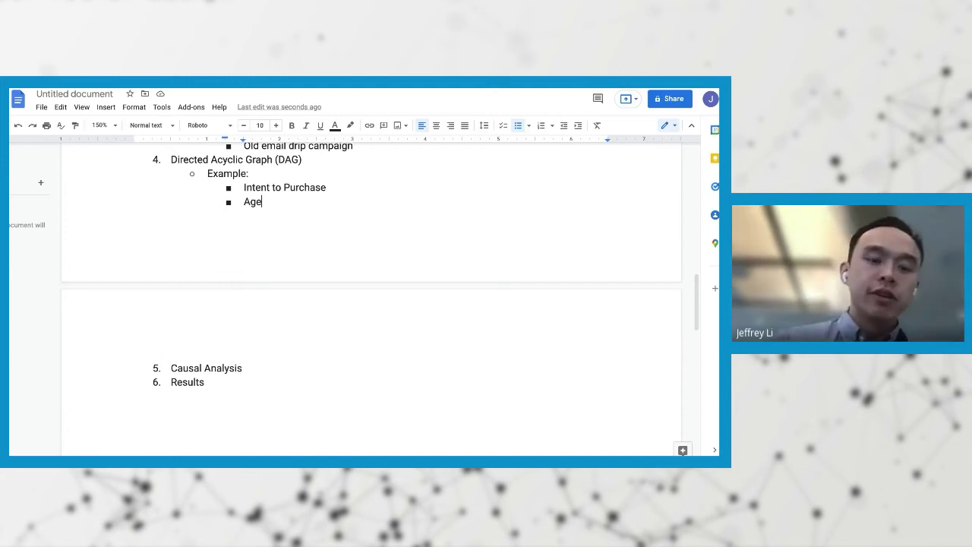
click(245, 368)
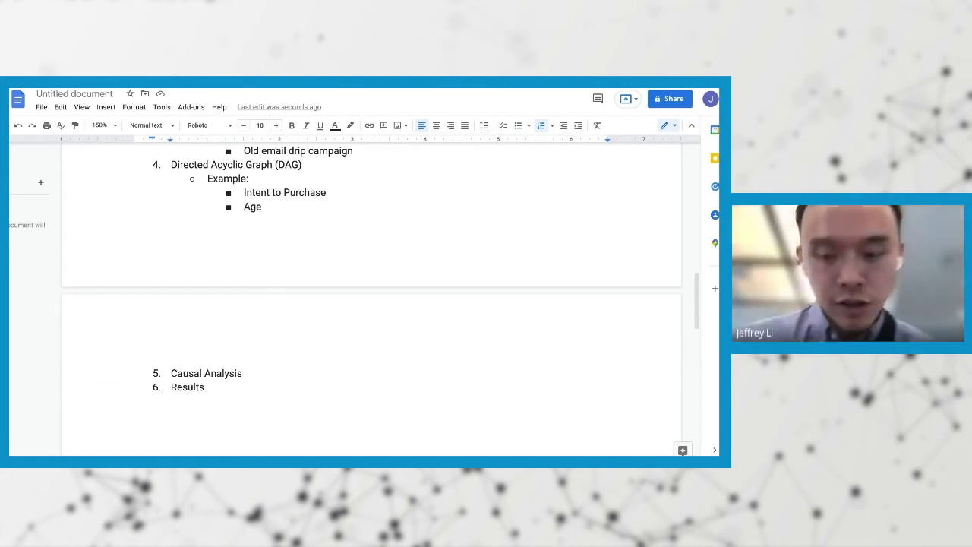
Step: Add a 'Natural Experiment (retroactively analy…' sub-point and a '#1 - Interrupted Time Series' line under Causal Analysis
key(shift+Home)
key(End)
key(Return)
key(Tab)
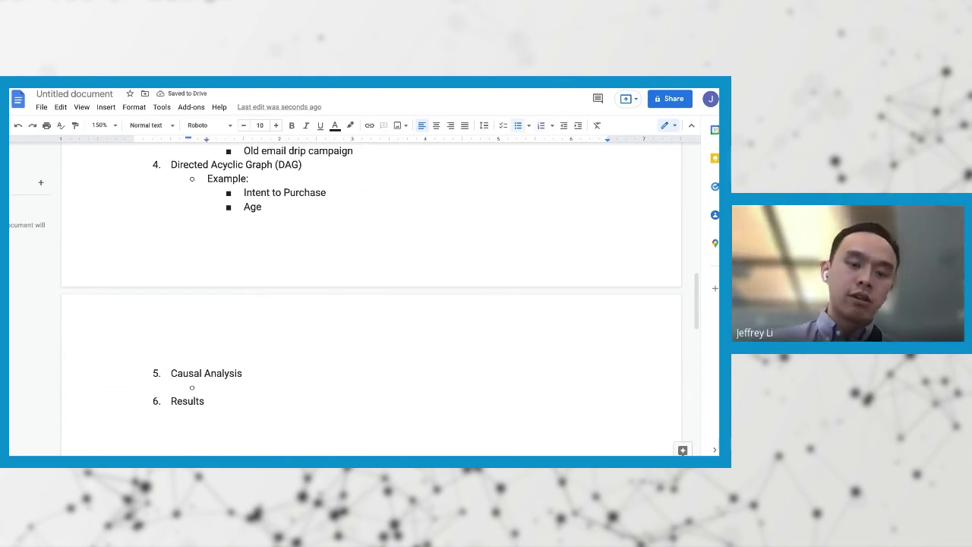
text(Natural Experiment)
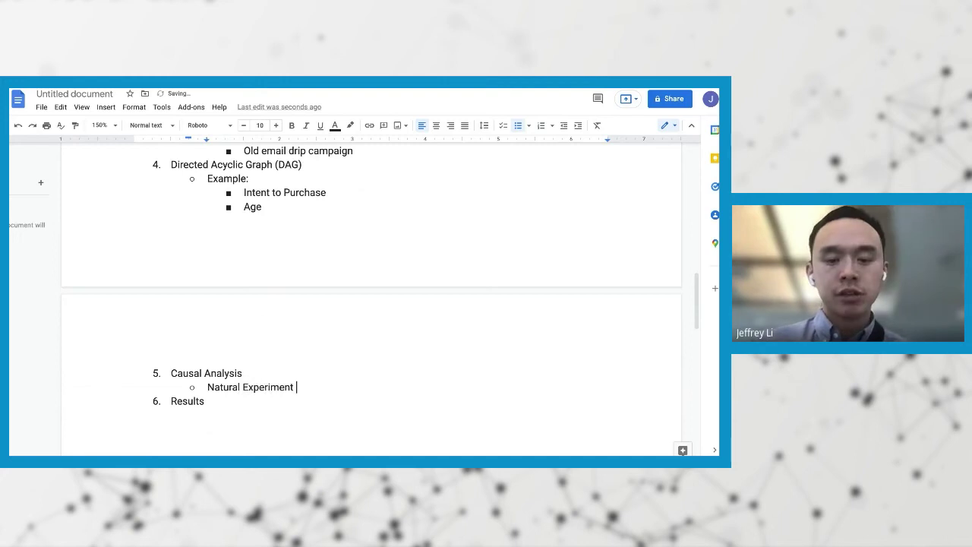
text( (retroactively ana)
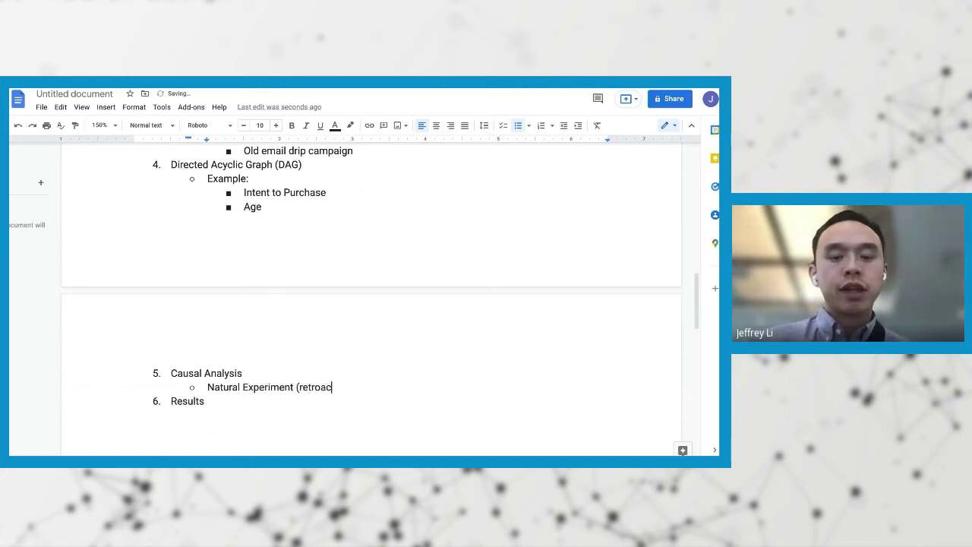
text(ly)
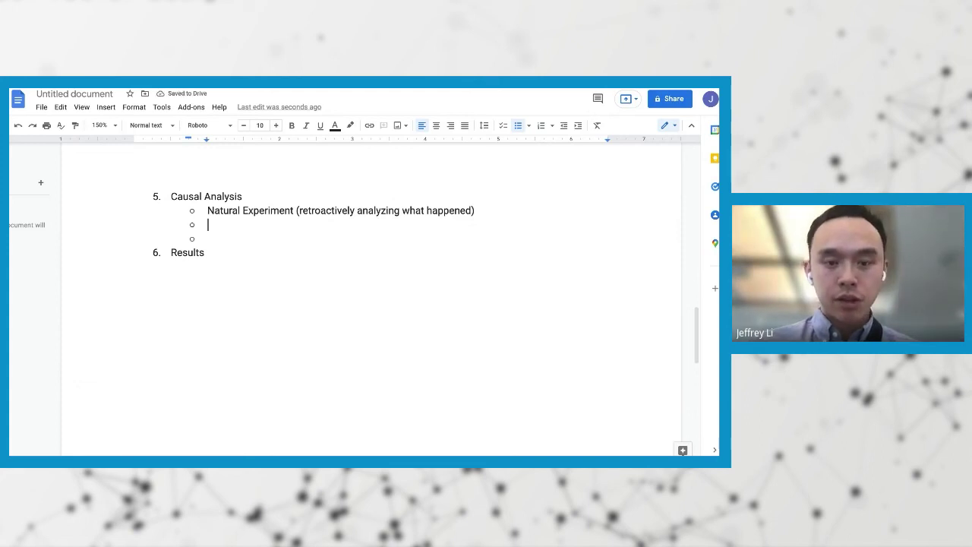
text(Tel)
key(BackSpace)
key(BackSpace)
key(BackSpace)
text(#1)
text( So)
key(BackSpace)
key(BackSpace)
text(-)
key(Return)
key(Tab)
key(Up)
text(Interrupt)
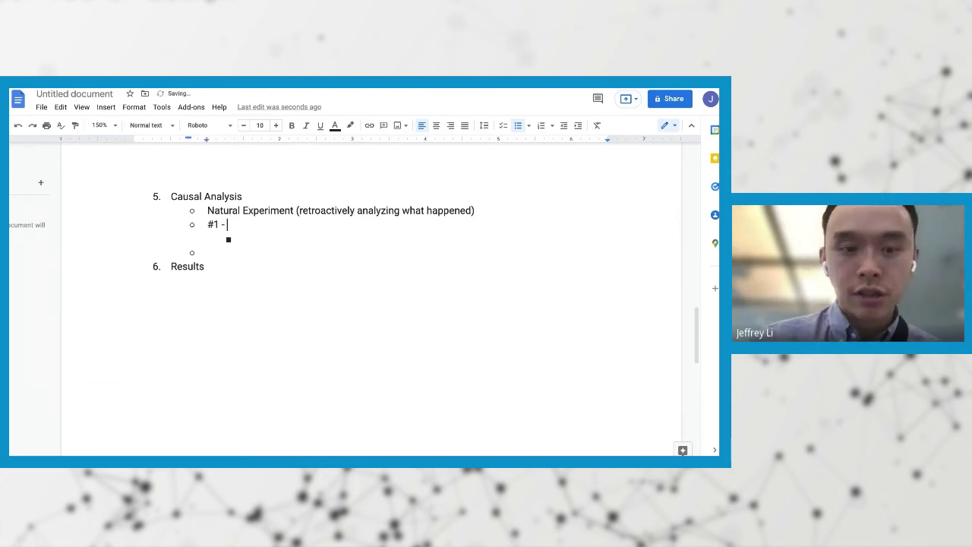
text(ed Time Series)
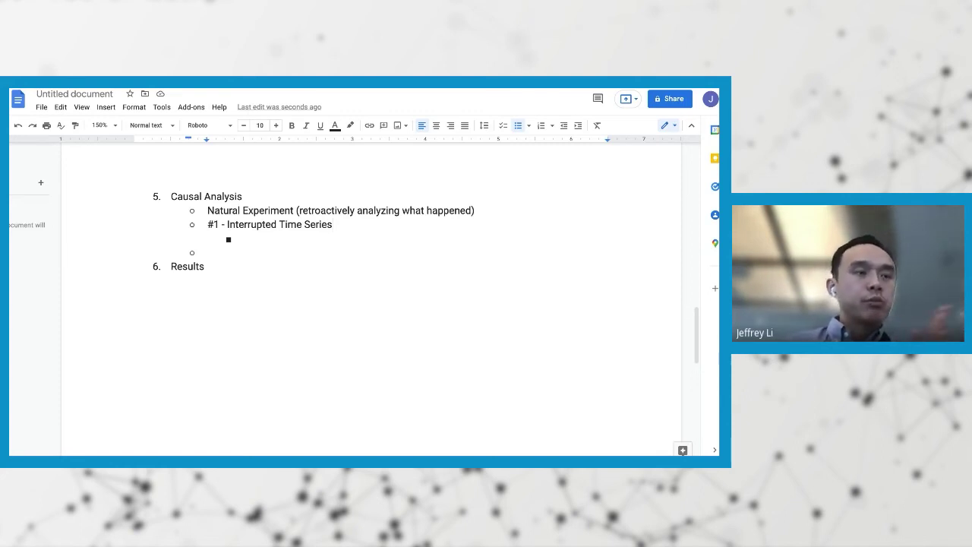
Step: Add 'Pre/Post Check' and 'OLS Regression w/ this interruption as a feature into OLS + confounding variables' bullets
click(244, 239)
text(Pre/Post Chec)
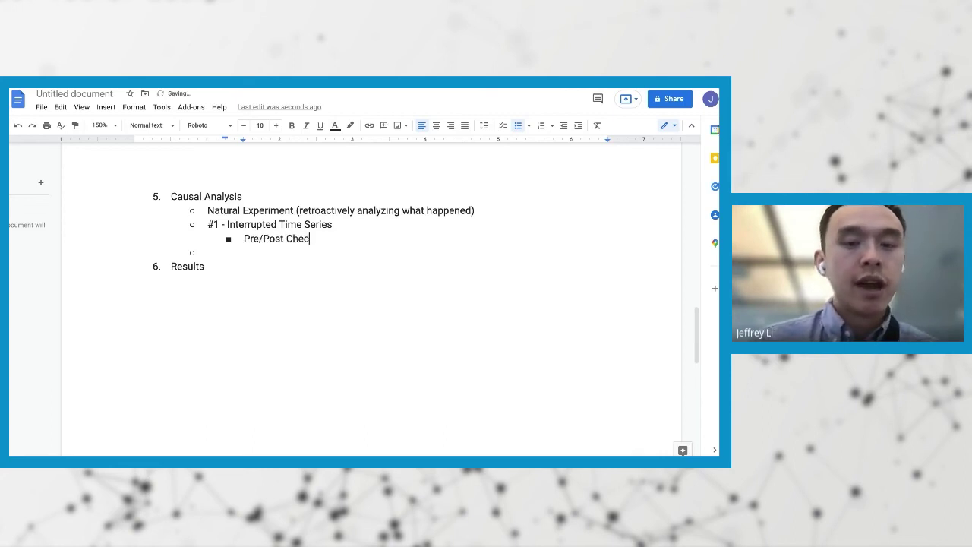
text(k)
key(Return)
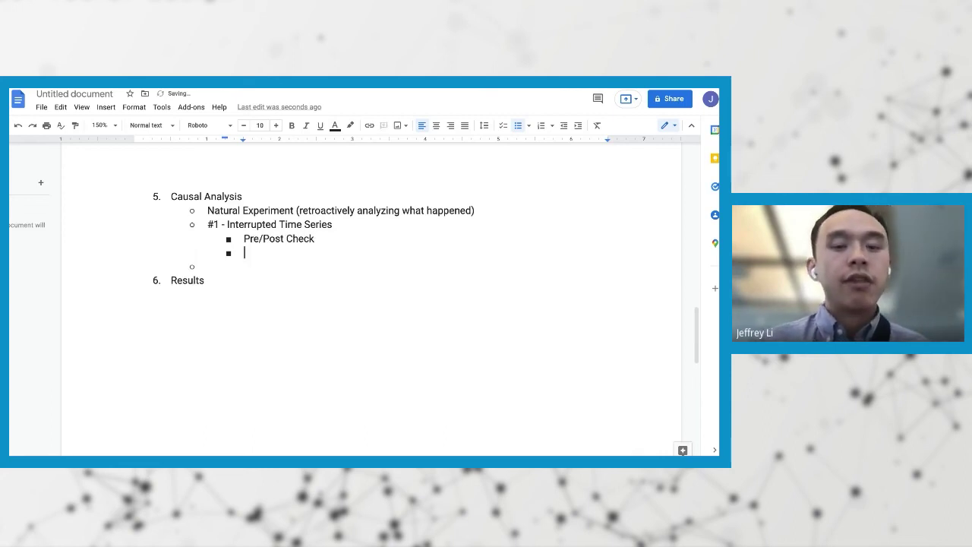
text(O)
key(BackSpace)
text(OLUS)
key(BackSpace)
key(BackSpace)
key(BackSpace)
text(S Regression w/)
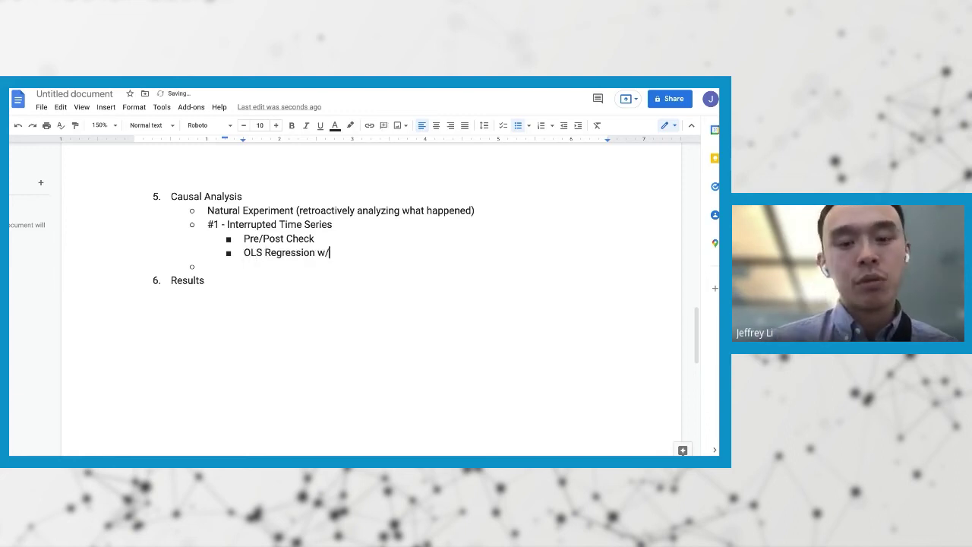
text( this interruption as a feature into OLS + c)
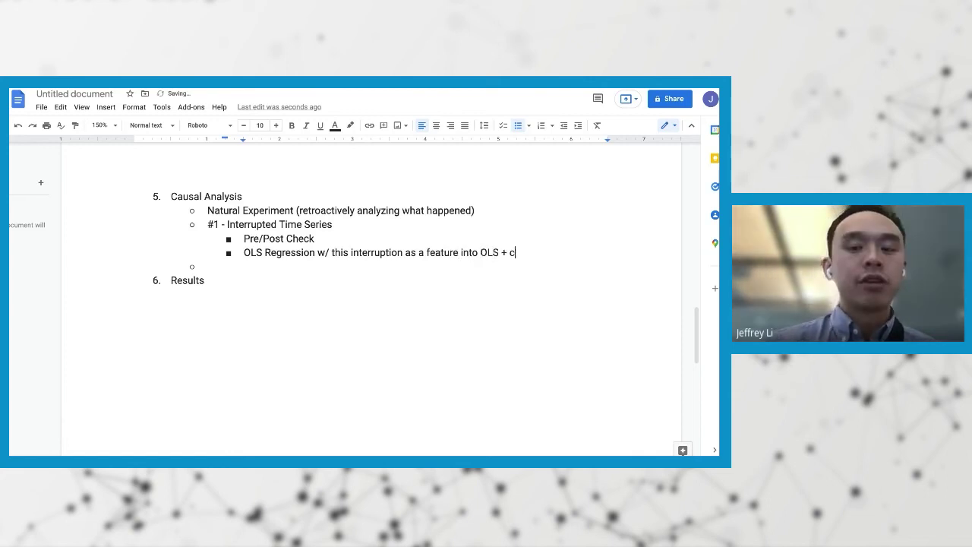
text(onfounding variables)
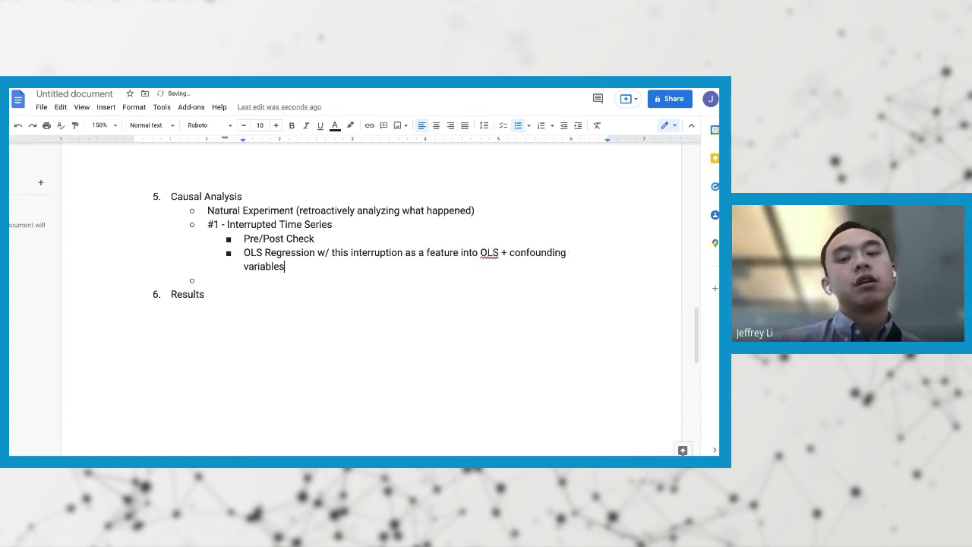
Step: Bold the phrase 'interruption as a feature' in the OLS Regression bullet
click(387, 255)
drag(351, 253, 458, 253)
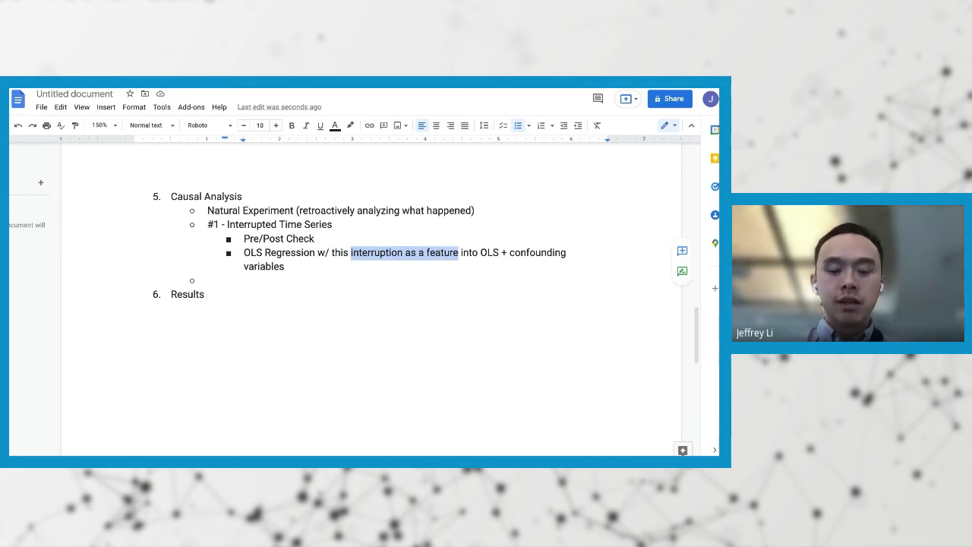
key(ctrl+b)
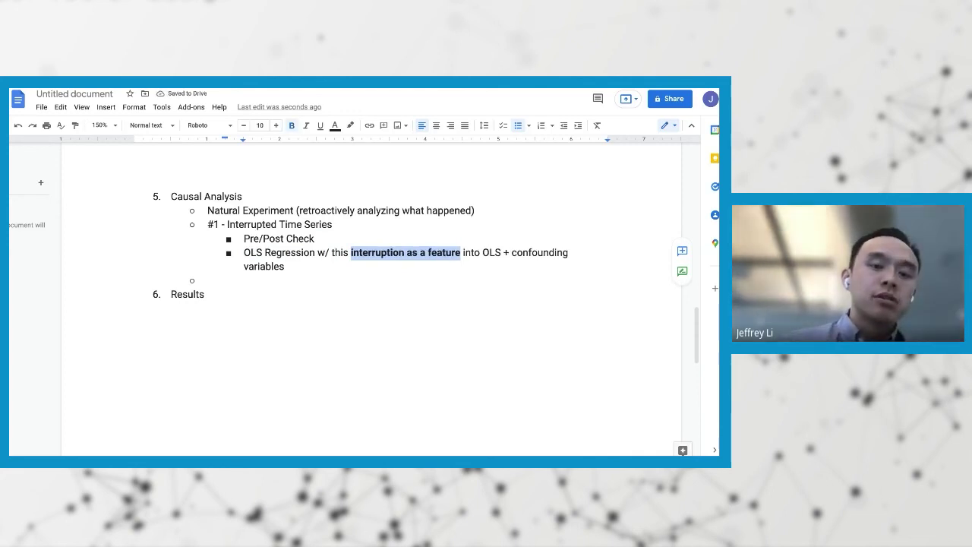
click(287, 266)
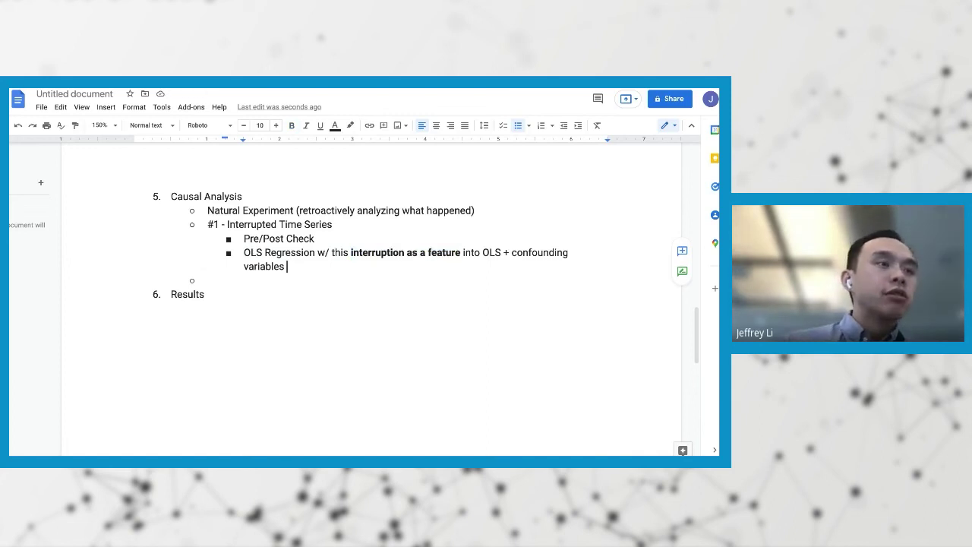
click(208, 281)
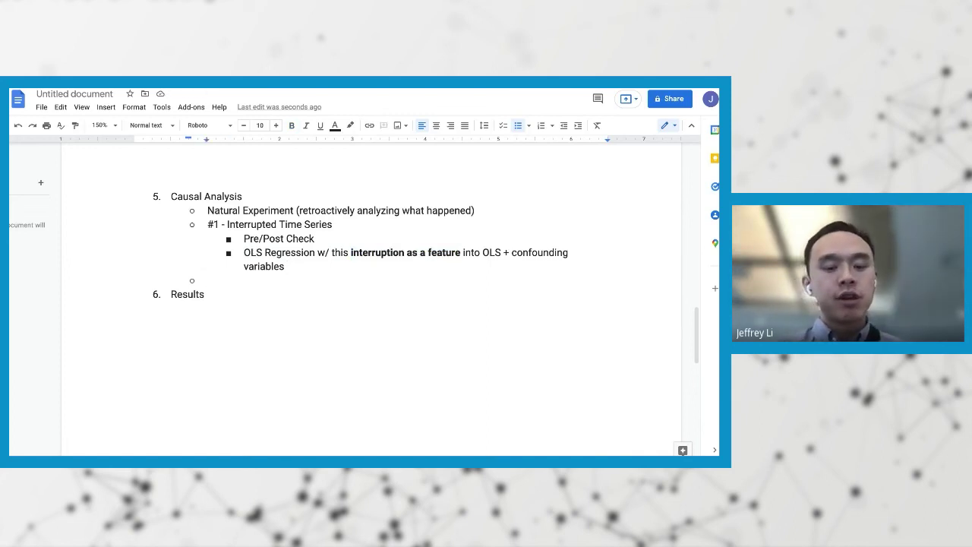
Step: Add '#2 - Causal Impact (by Google)' with a nested 'Pre->intervention Time Series' point
text(#2 - Causal Impact (by Google))
key(Return)
key(Tab)
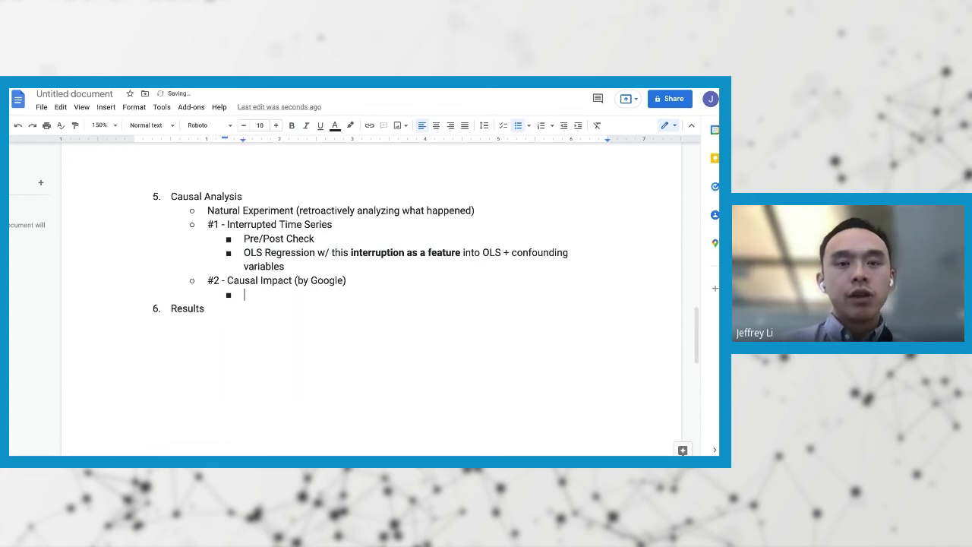
text(Pre->intervention Time Series)
Step: Nest 'Bayesian Structural Time Series Model' and 'Forecast compare it against actuals' points, then outdent
key(Return)
key(Tab)
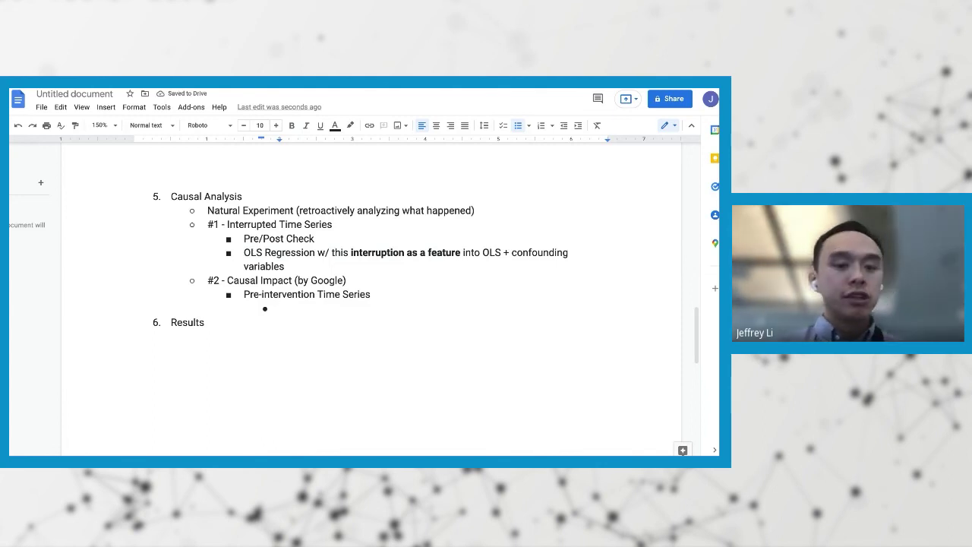
text(Bayesian Struc)
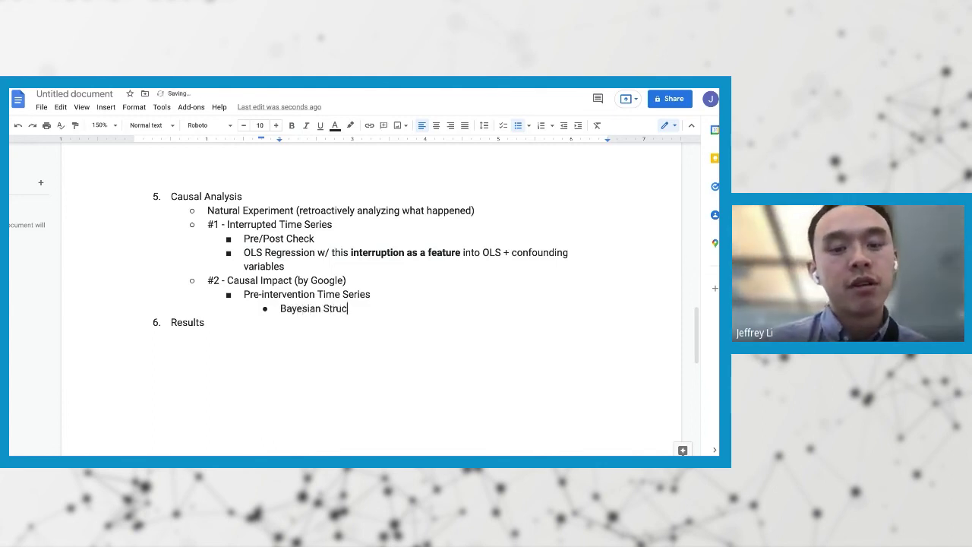
text(ral Time Series Model)
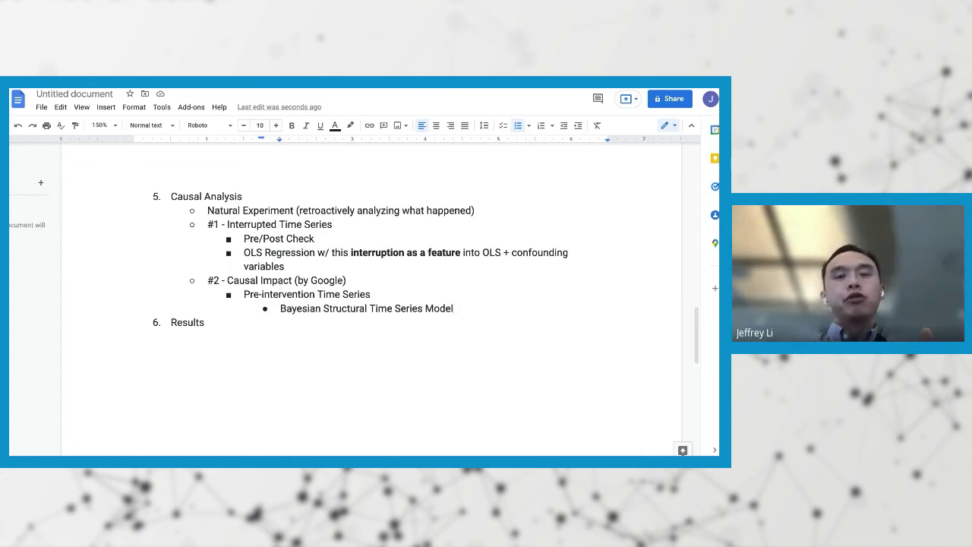
key(Return)
text(F)
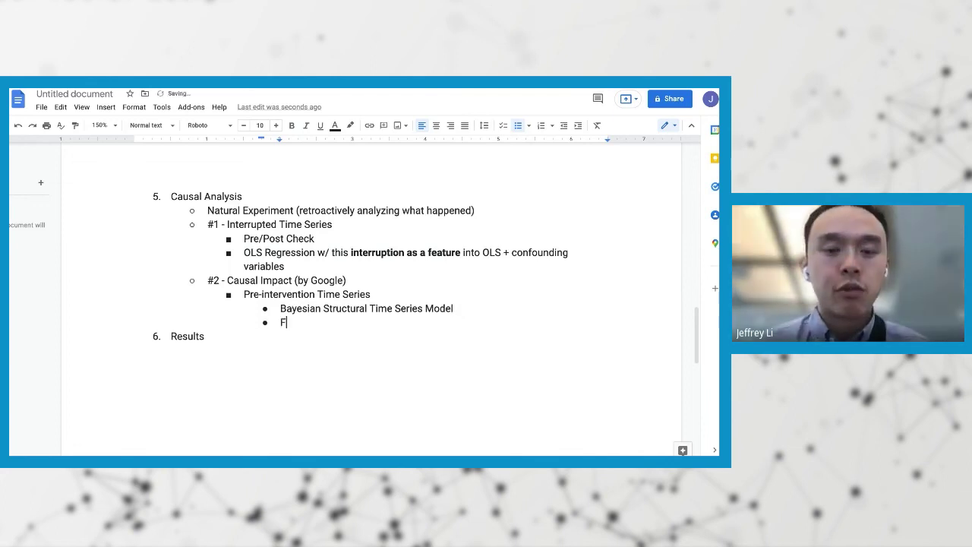
text(orecast co)
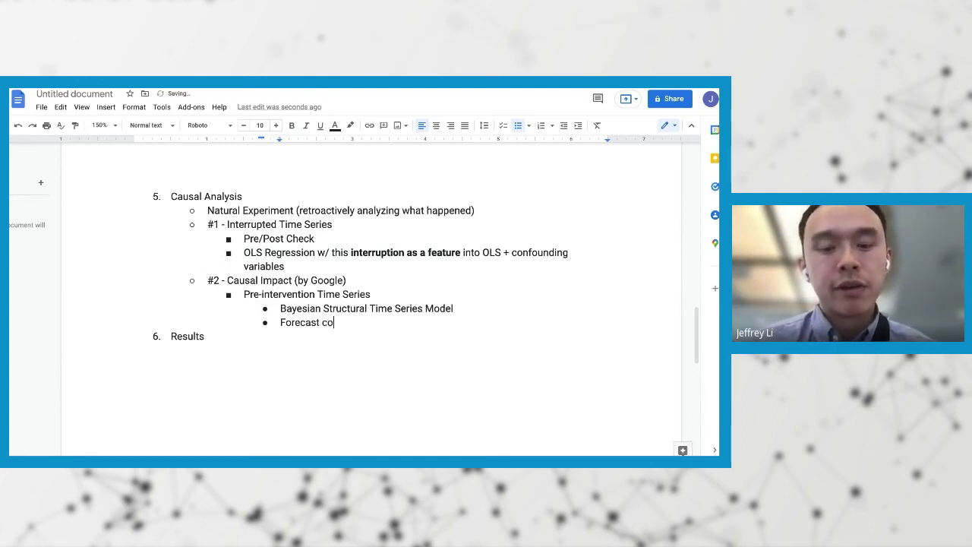
text(mpare it against actuals)
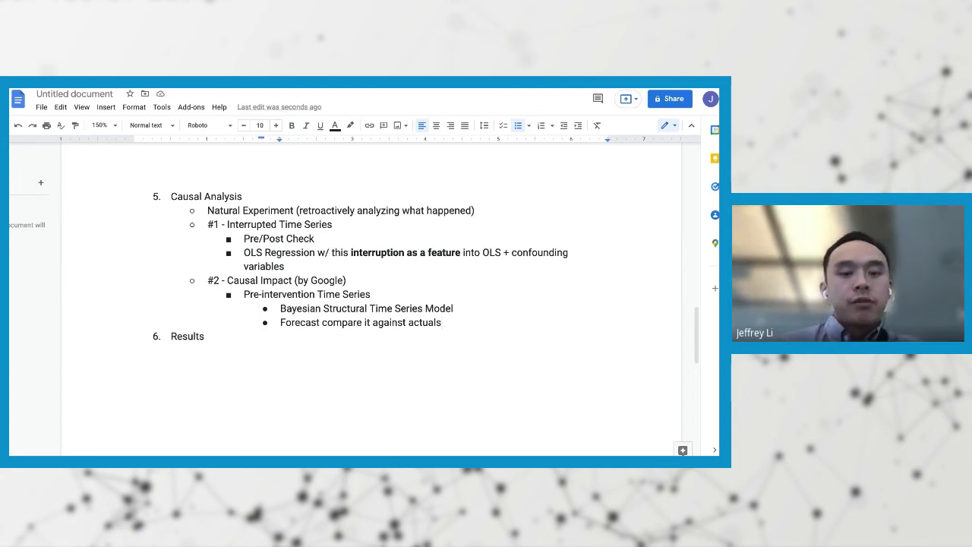
key(Return)
key(shift+Tab)
key(shift+Tab)
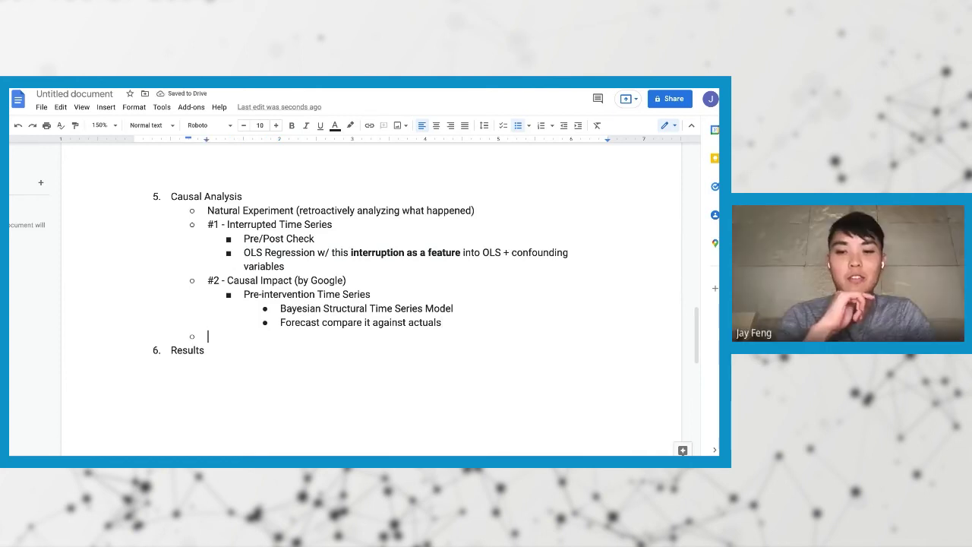
Step: Add '#3 - Synthetic Controls' with a nested 'Control Group' sub-point
text(#3 )
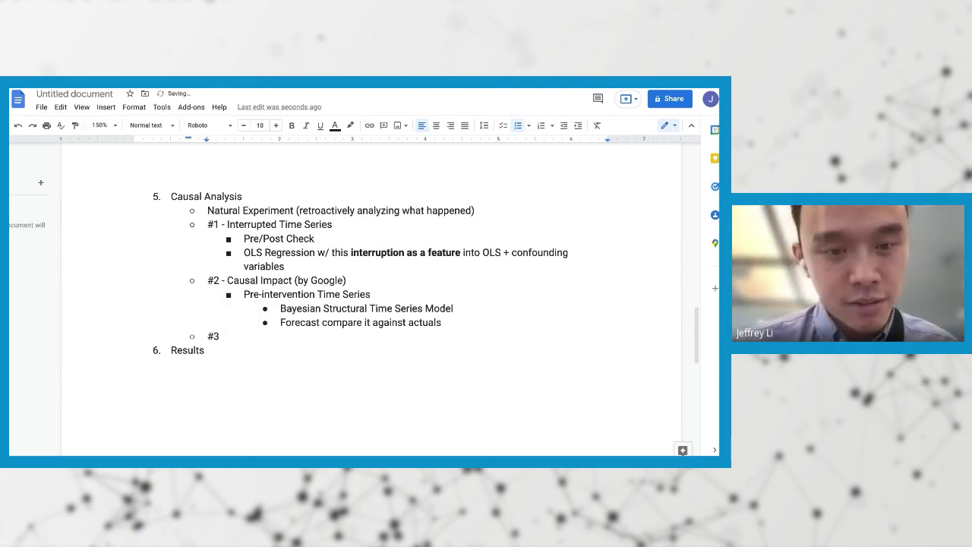
text(- Synthetic Controls)
key(Return)
key(Tab)
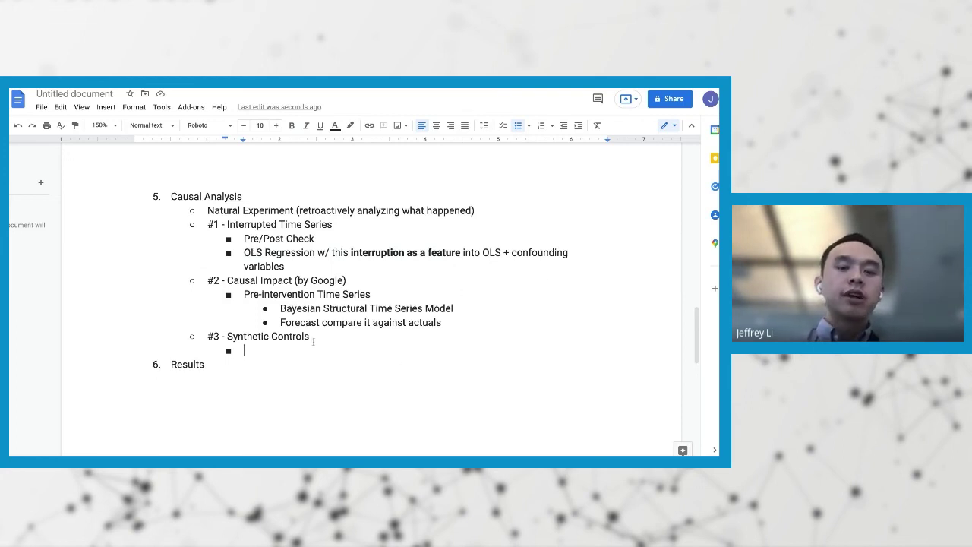
text(Control )
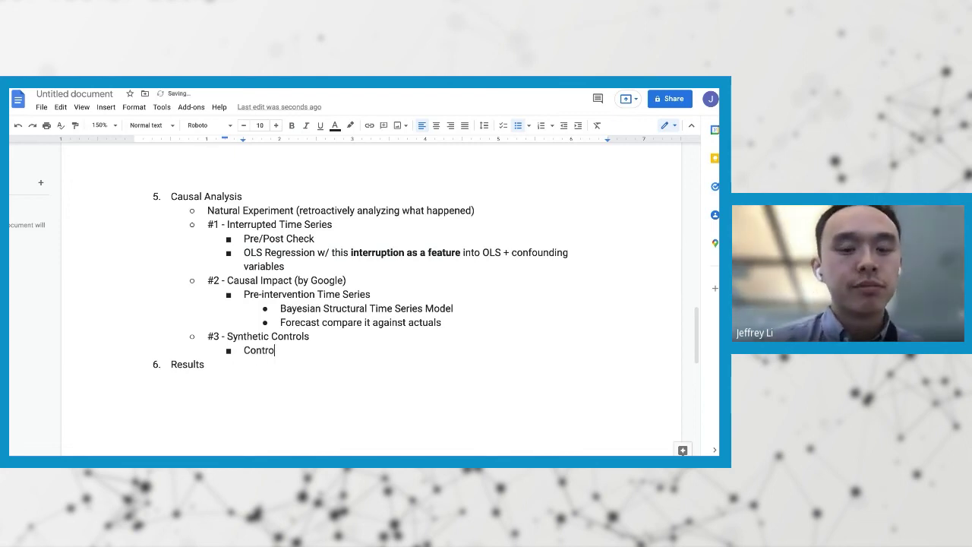
text(GRoup)
key(BackSpace)
key(BackSpace)
key(BackSpace)
key(BackSpace)
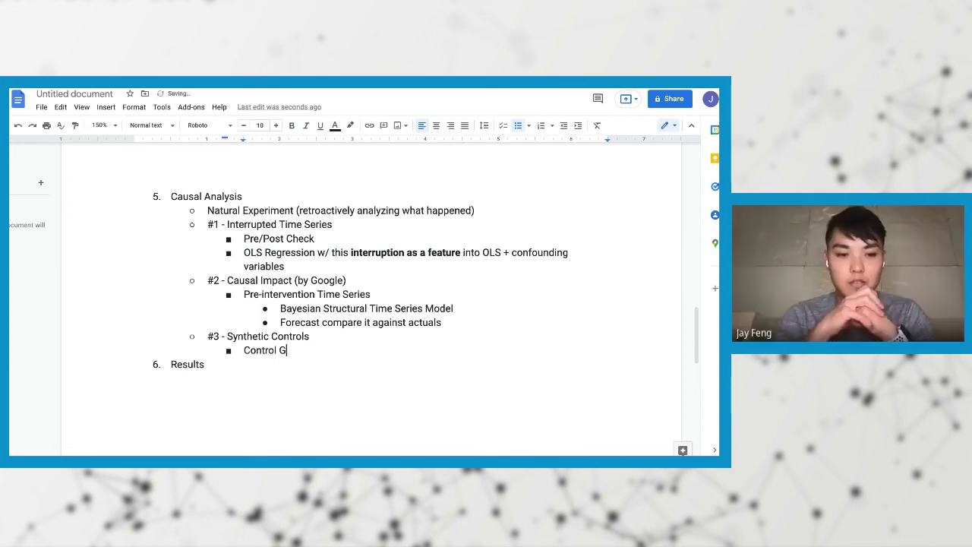
text(roup)
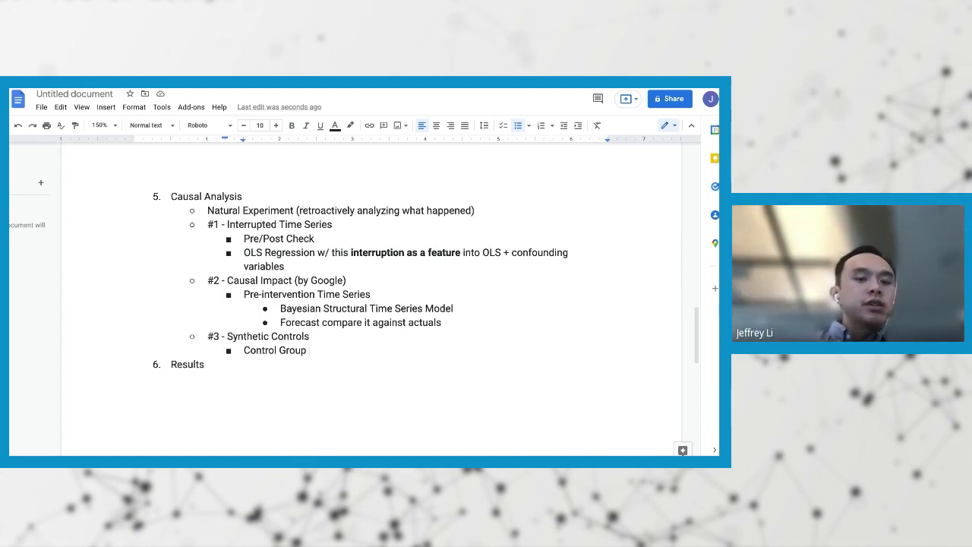
click(249, 281)
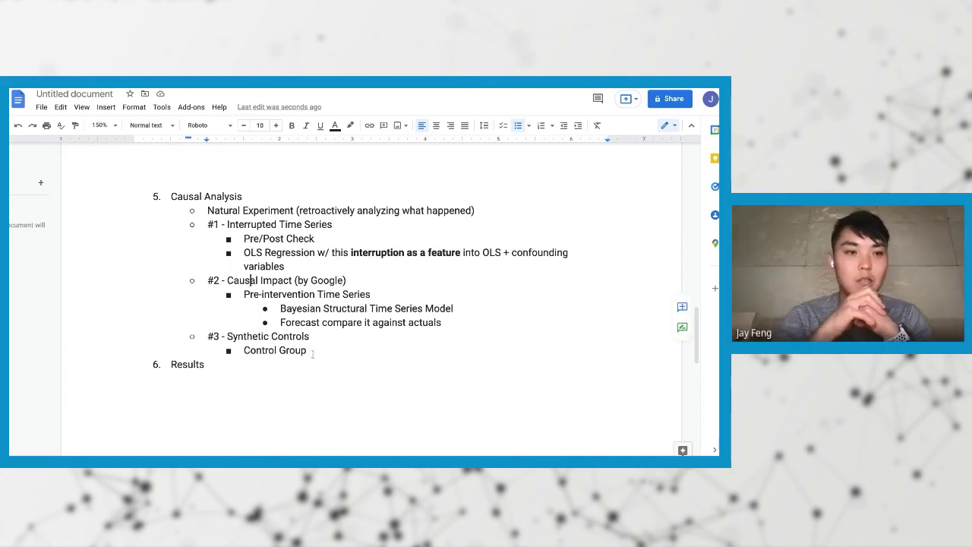
Step: Add 'Confidence Interval - [ -0.39, 0.45]' as a sub-bullet under Results
scroll(317, 322, down, 1)
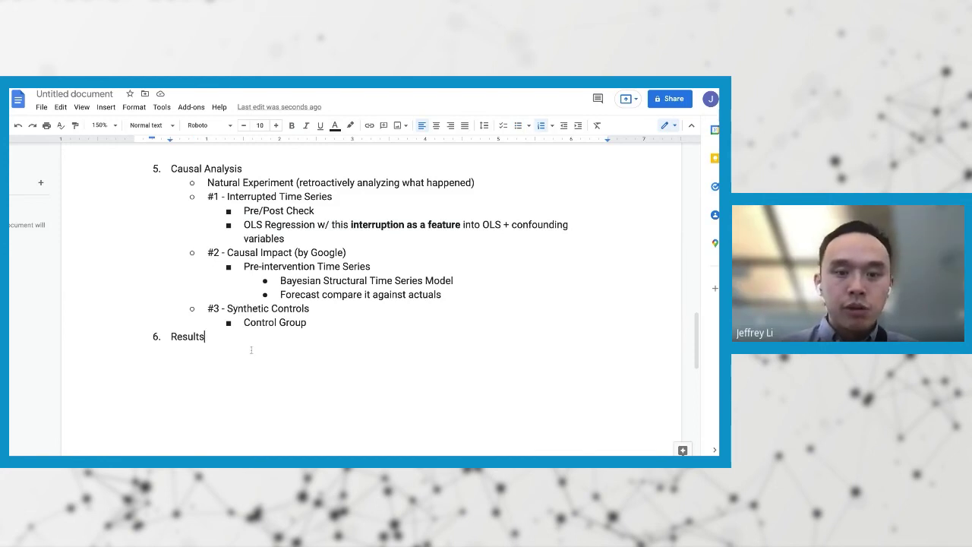
scroll(251, 350, up, 1)
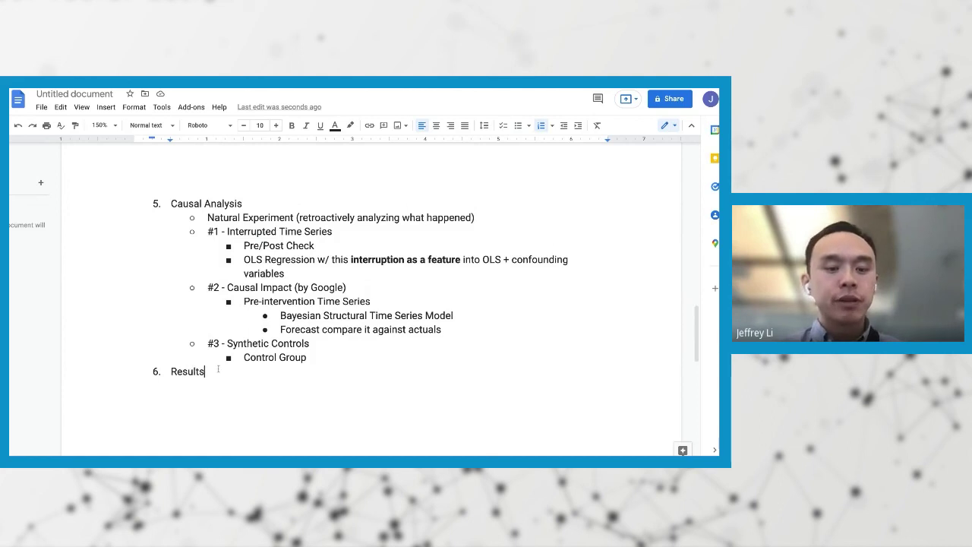
key(Return)
key(Tab)
text(Confidence Interval )
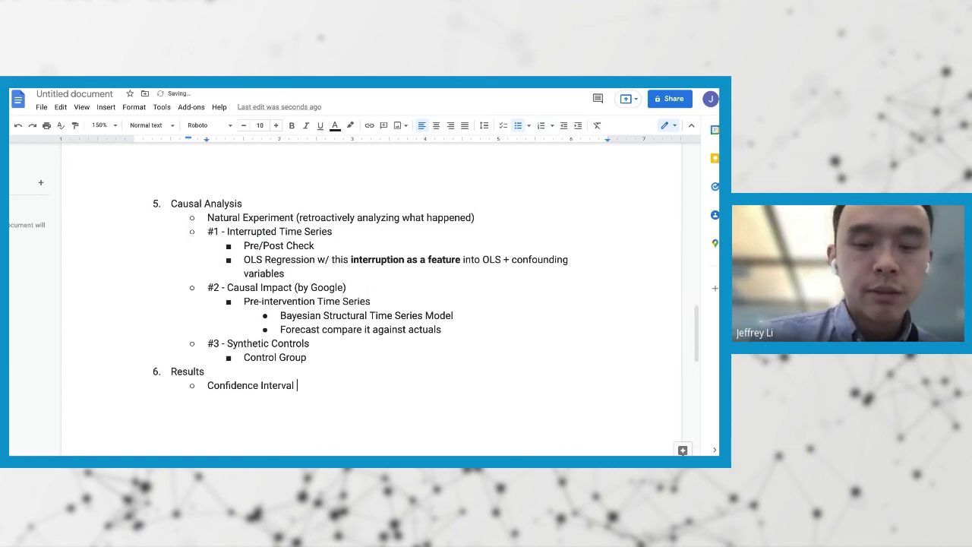
text(- [)
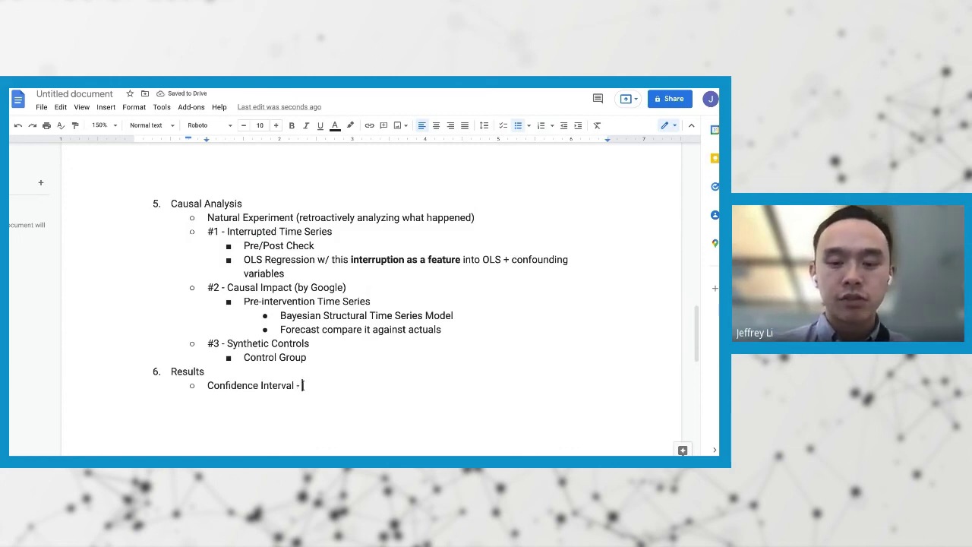
text( -39)
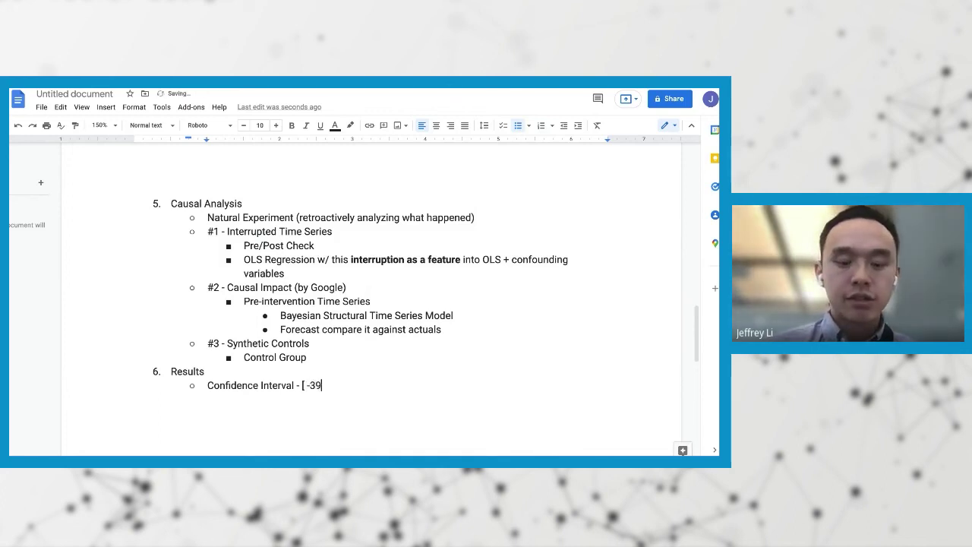
text(%, +45)
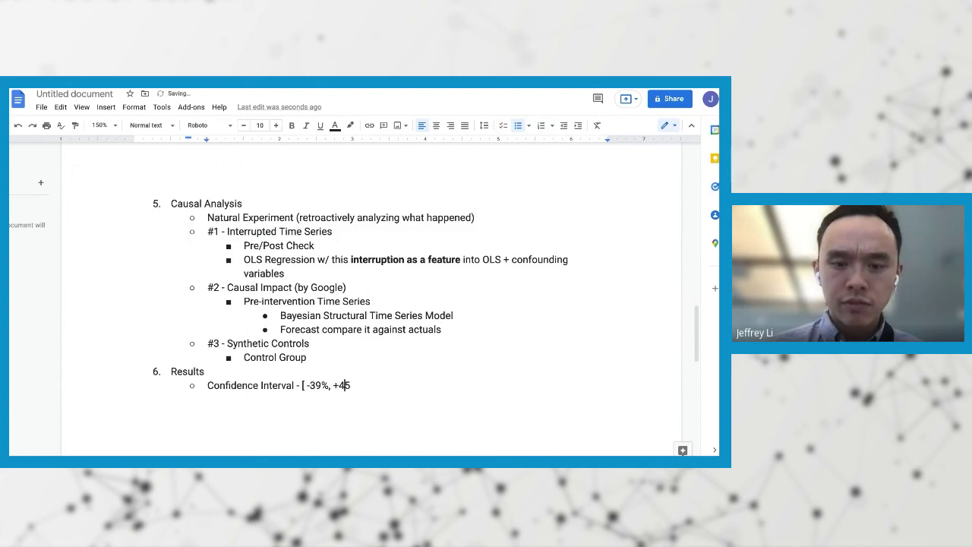
key(BackSpace)
key(BackSpace)
text(0.45%)
key(Left)
key(Left)
key(Left)
key(Left)
key(Left)
key(BackSpace)
key(End)
key(BackSpace)
key(BackSpace)
key(Left)
key(Left)
key(Left)
key(Left)
key(Left)
key(BackSpace)
key(Left)
key(Left)
text(0.)
key(End)
text(5])
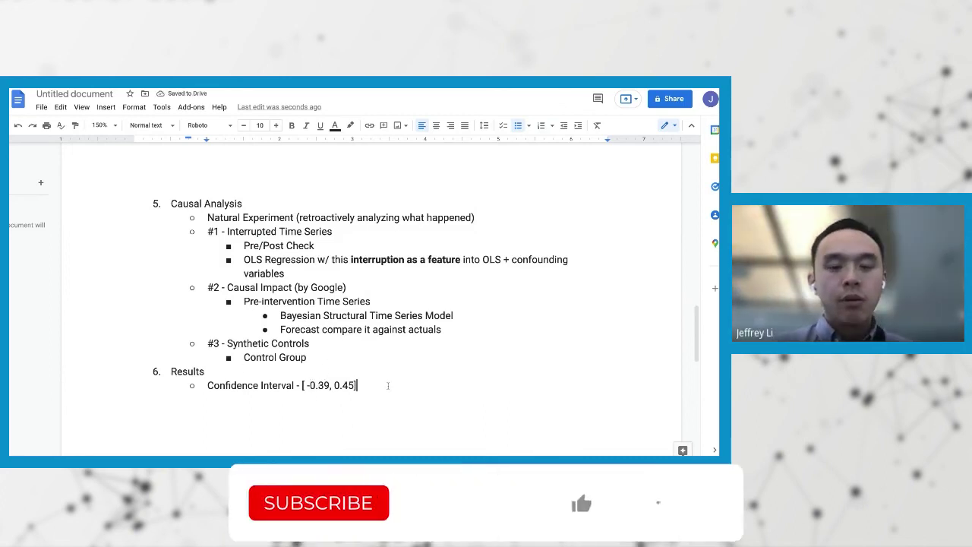
Step: Nest a '[0.41, 0.45]' sub-point under the confidence interval
key(Return)
key(Tab)
text([)
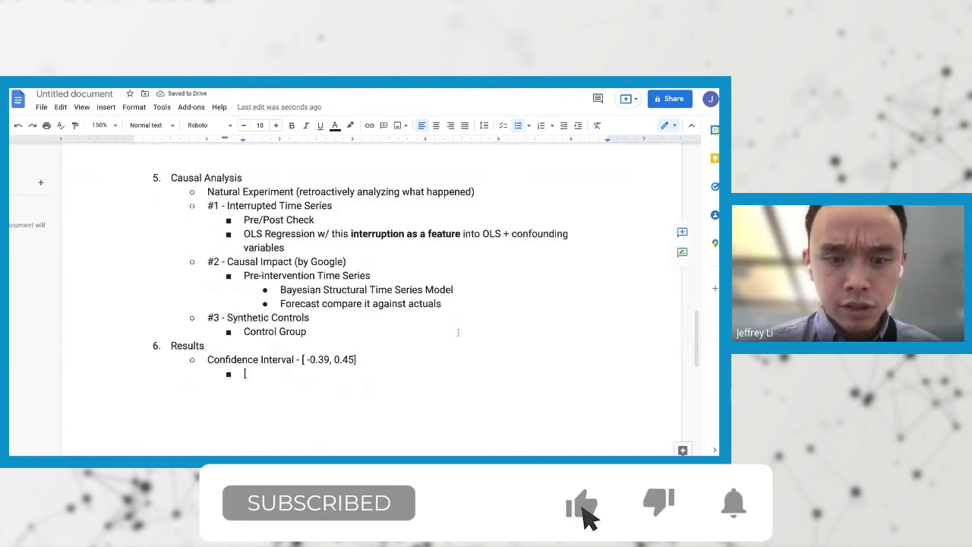
text(4)
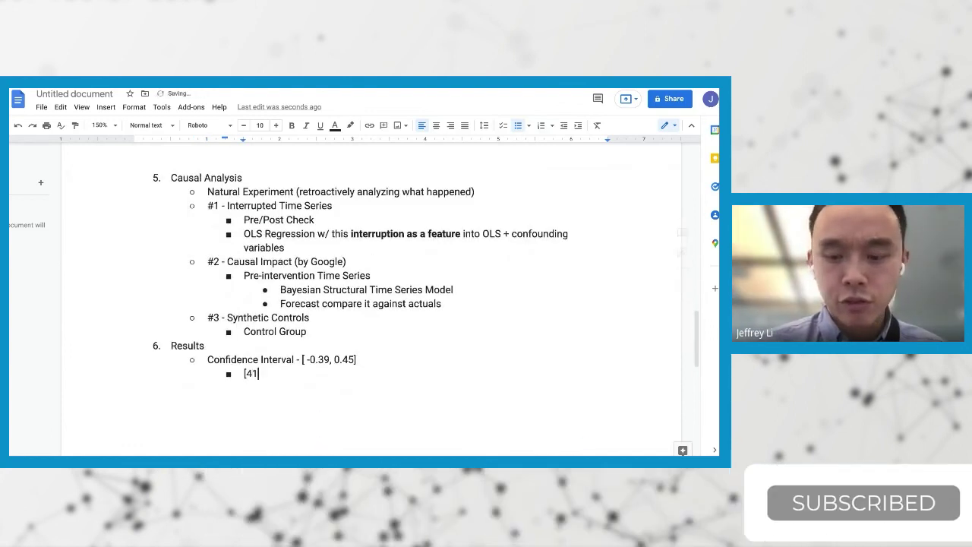
key(BackSpace)
text(0.41,)
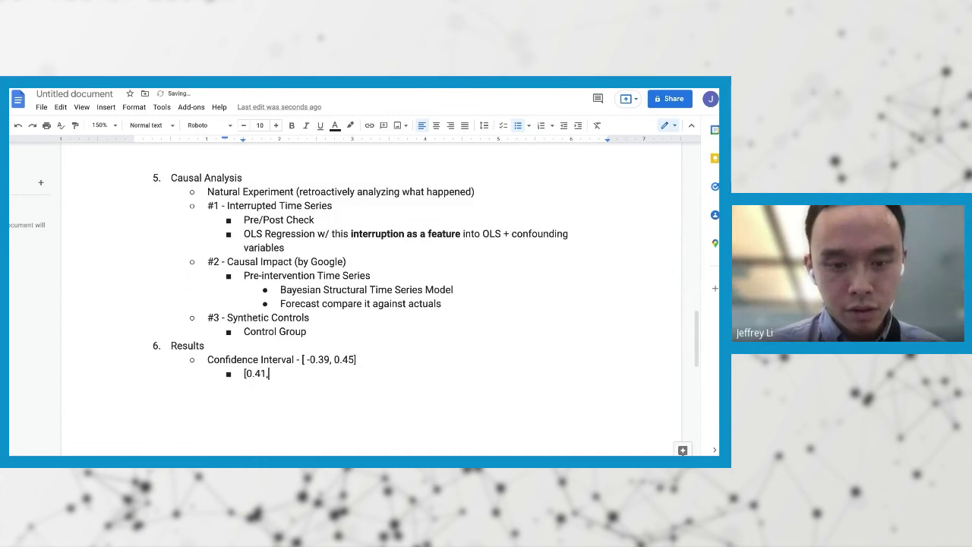
text( 0.45])
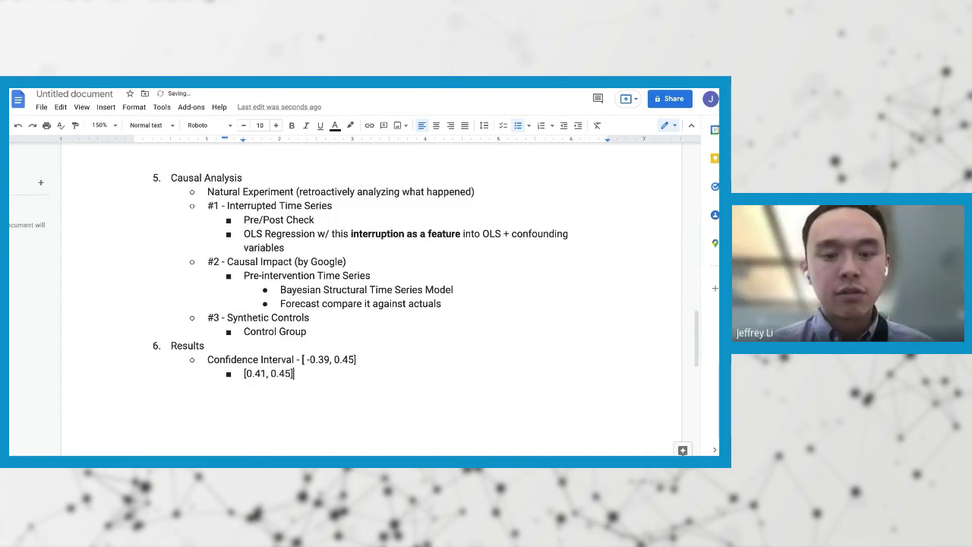